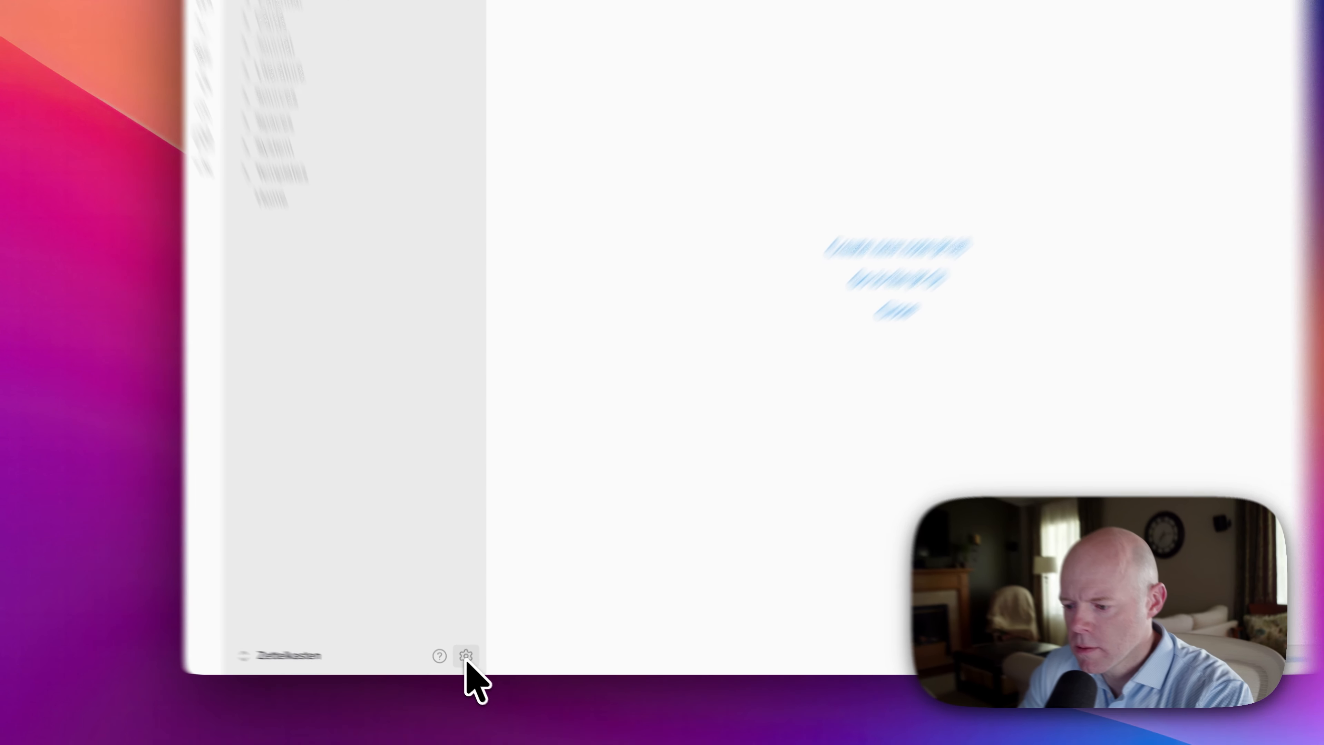
Open the Citations plugin settings and inspect the end of the citation database path
click(461, 661)
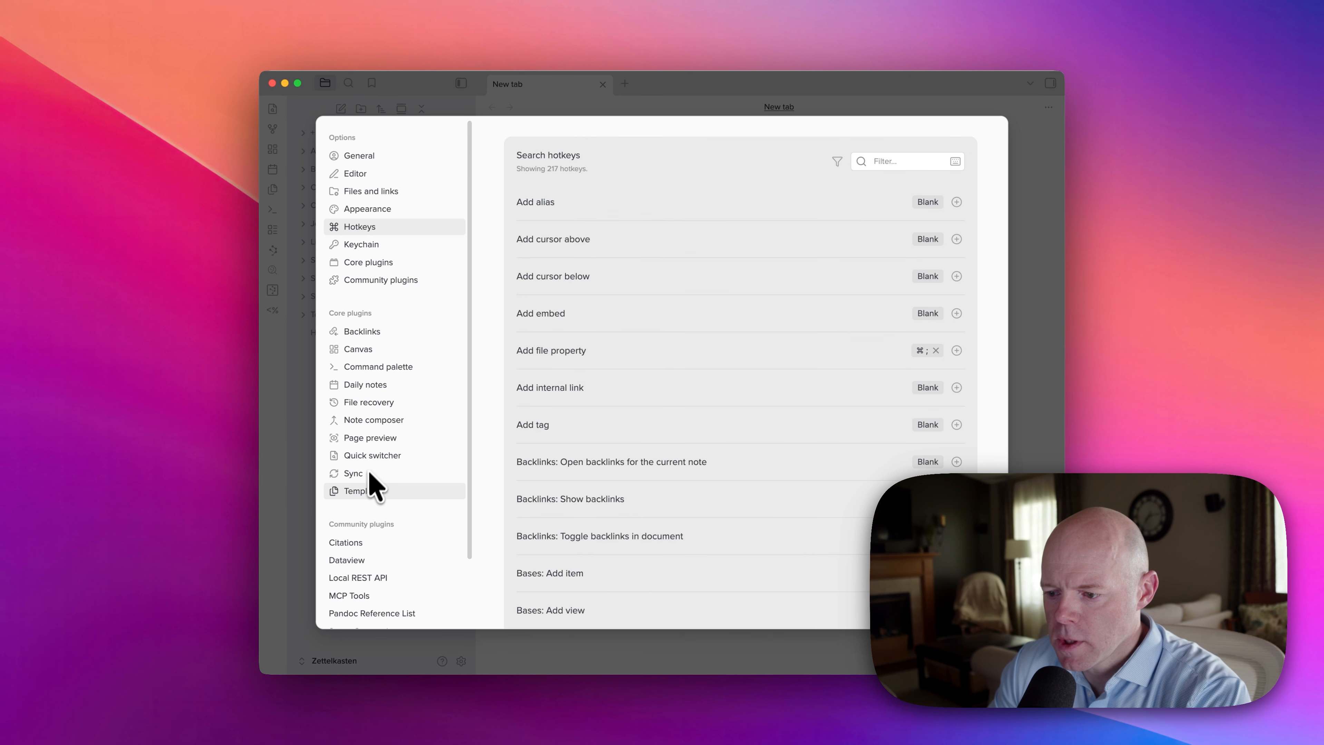
scroll(365, 496, down, 3)
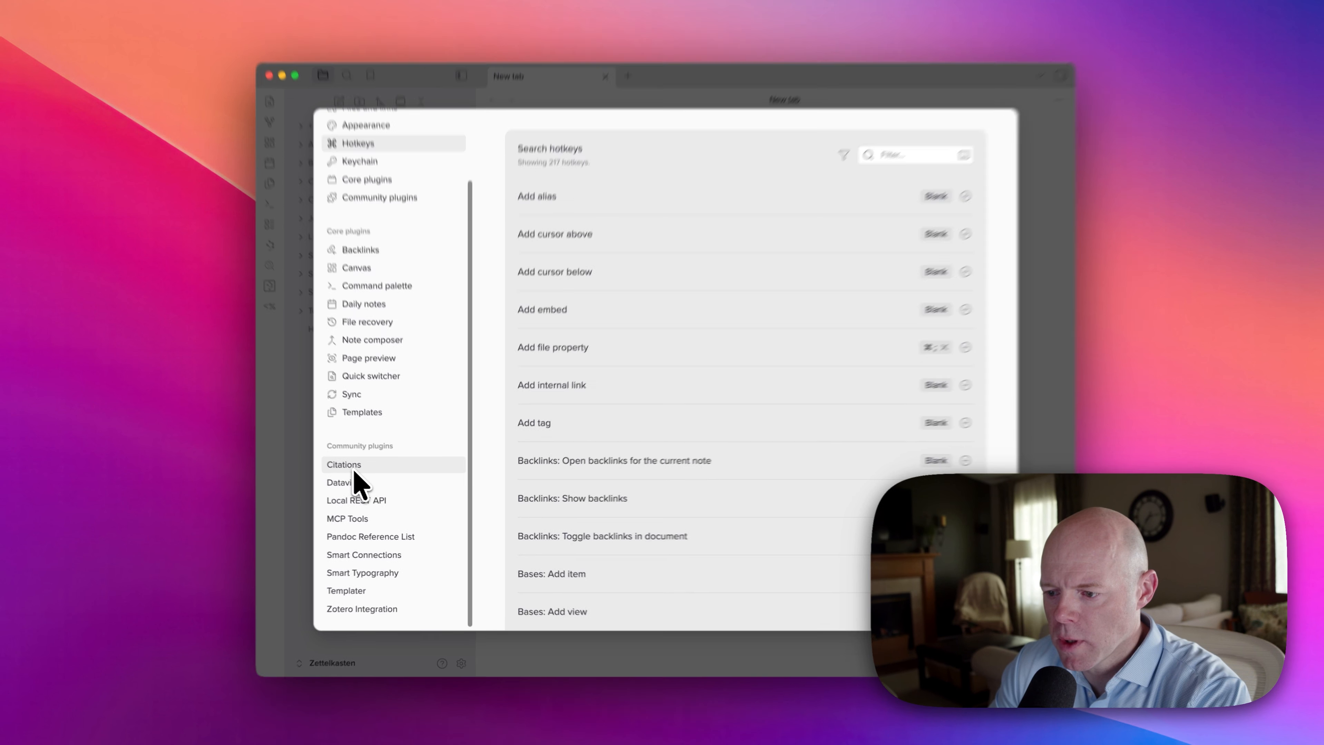
click(354, 467)
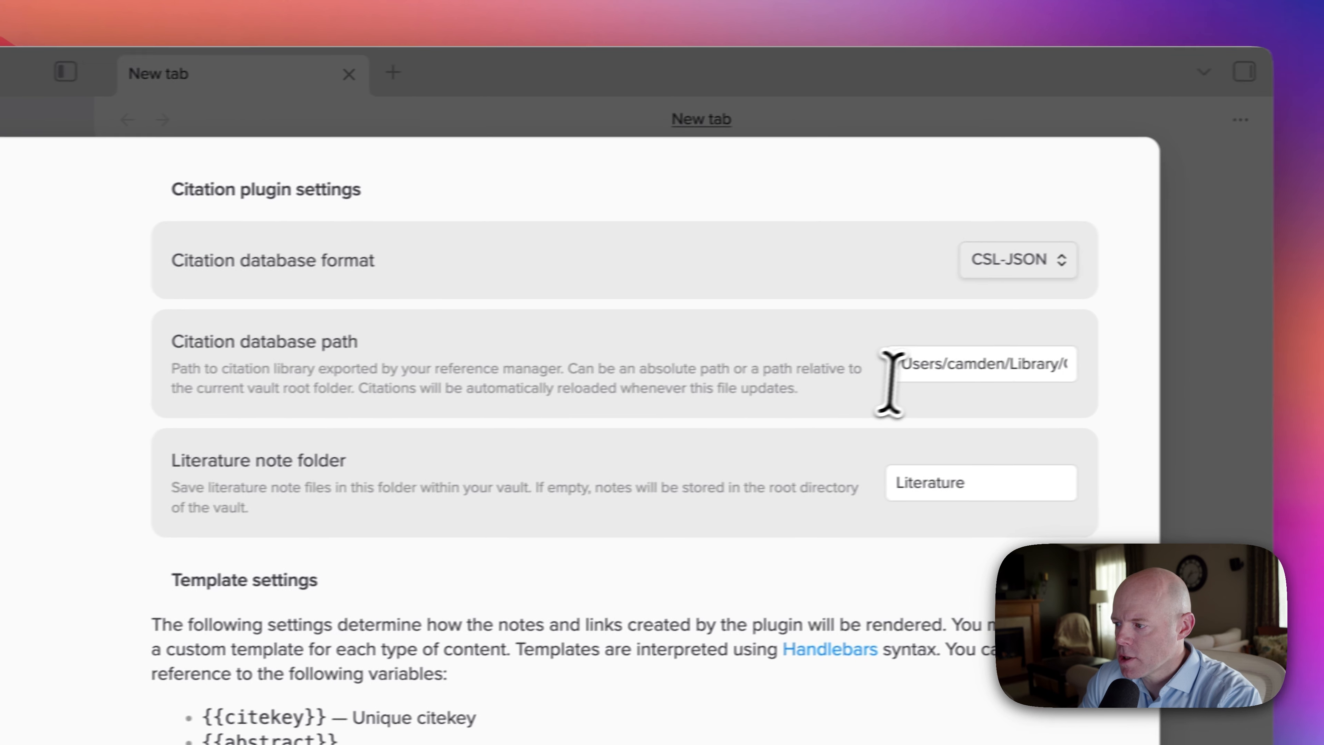
click(940, 375)
key(super+Right)
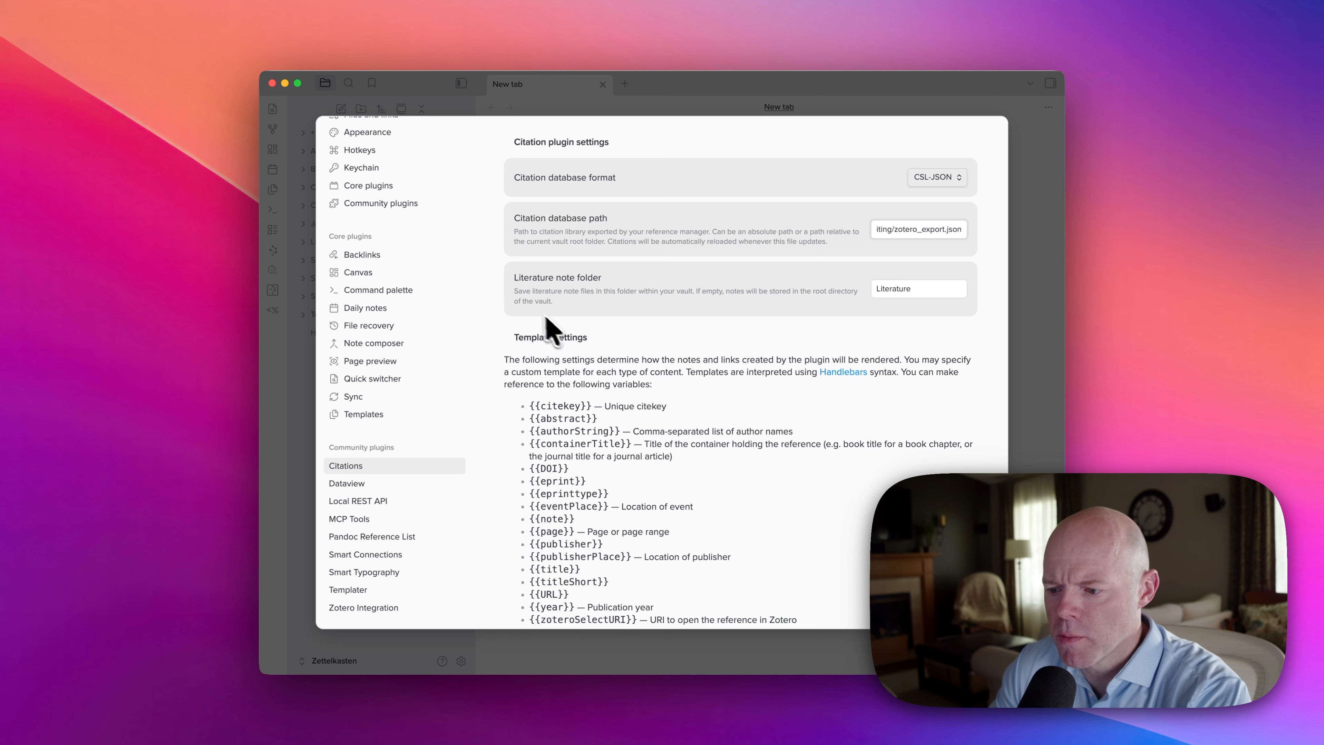
Check the literature note folder setting of the Citations plugin
scroll(384, 545, up, 3)
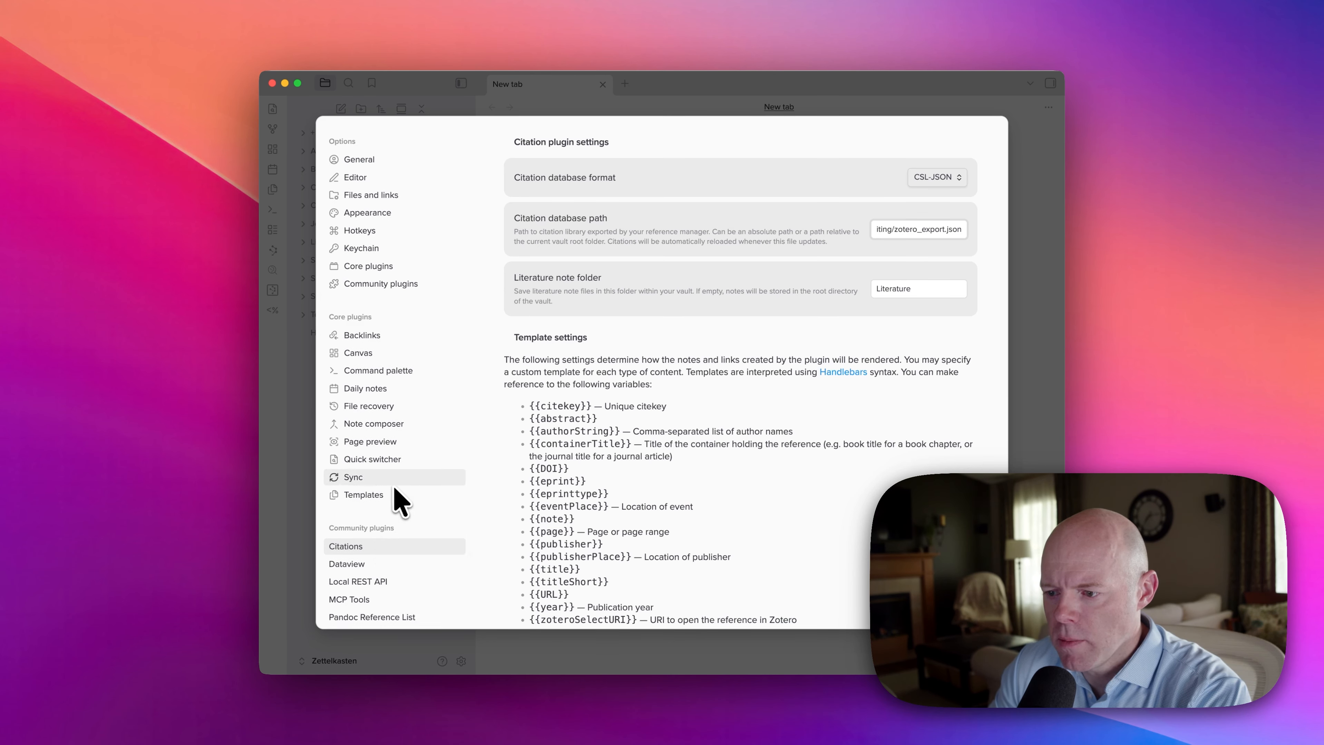
scroll(397, 507, down, 3)
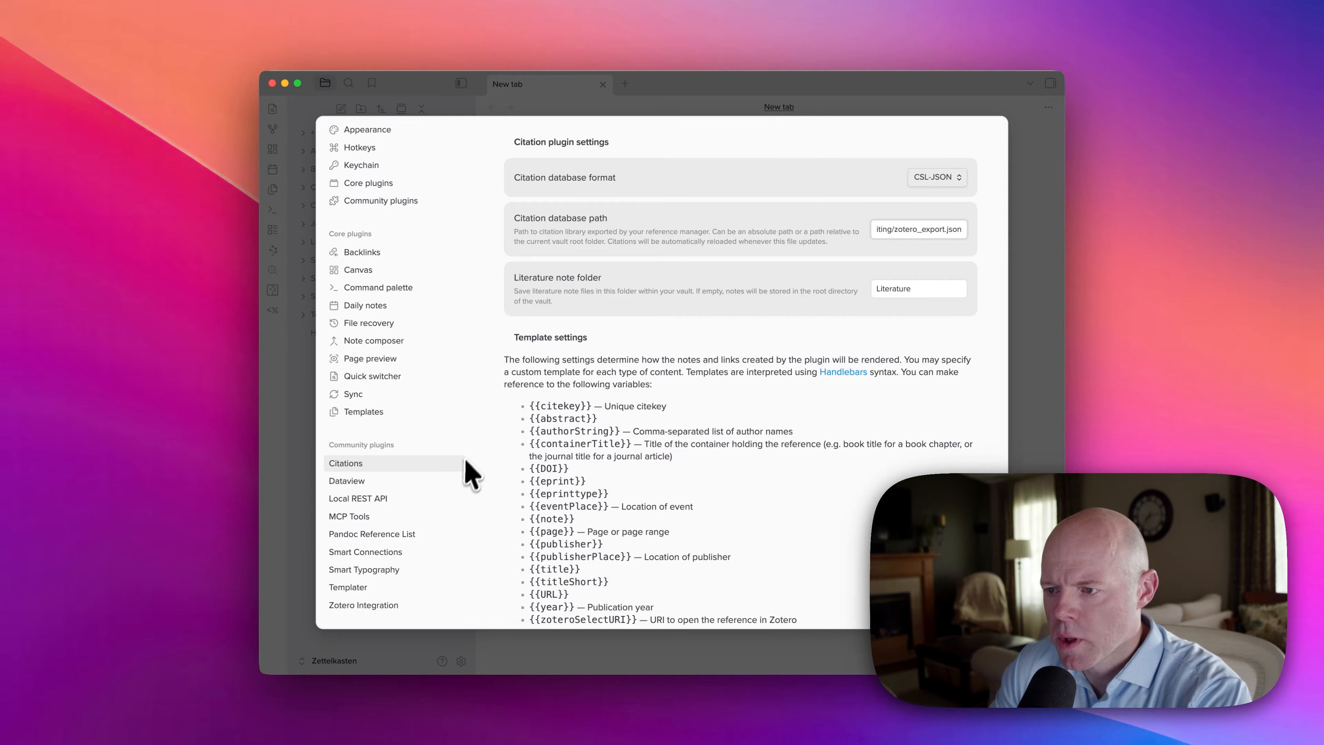
scroll(467, 460, up, 3)
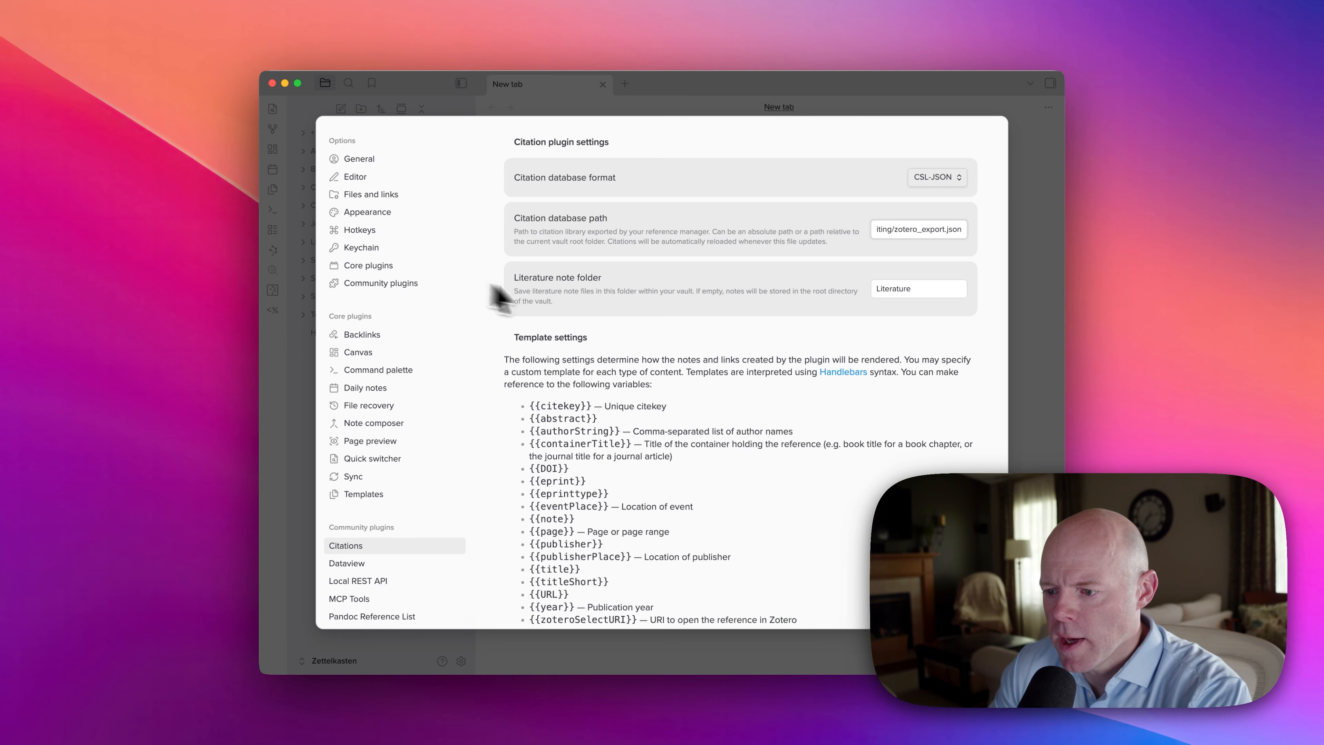
scroll(412, 522, down, 3)
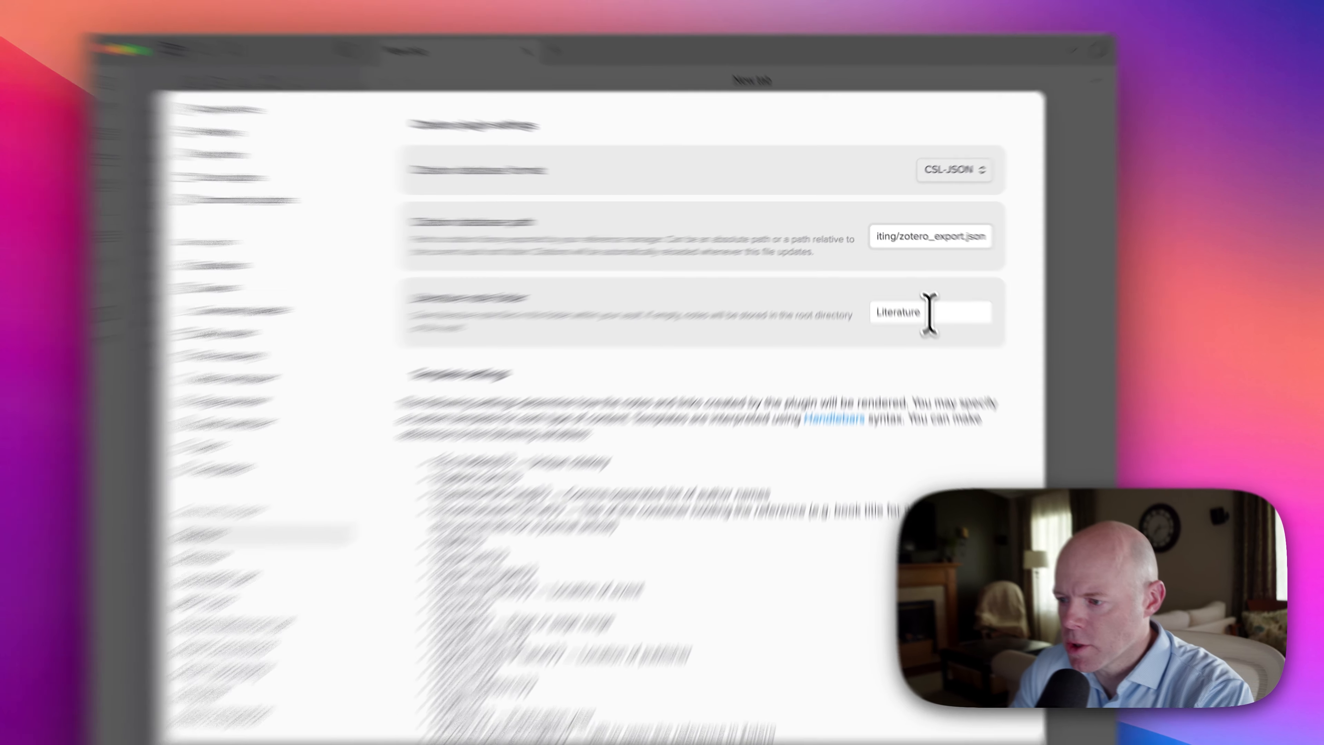
click(929, 314)
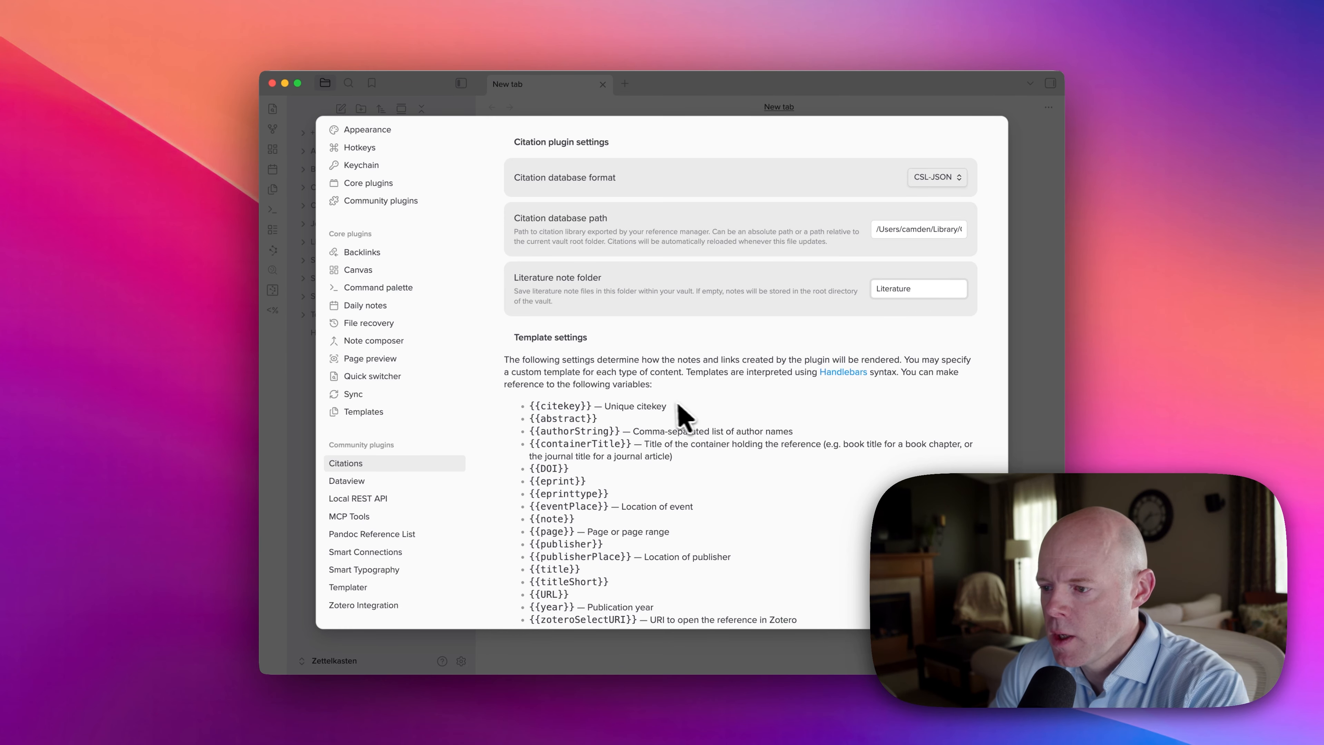
Enclose the {{title}} variable in double quotes in the literature note content template
scroll(649, 412, down, 3)
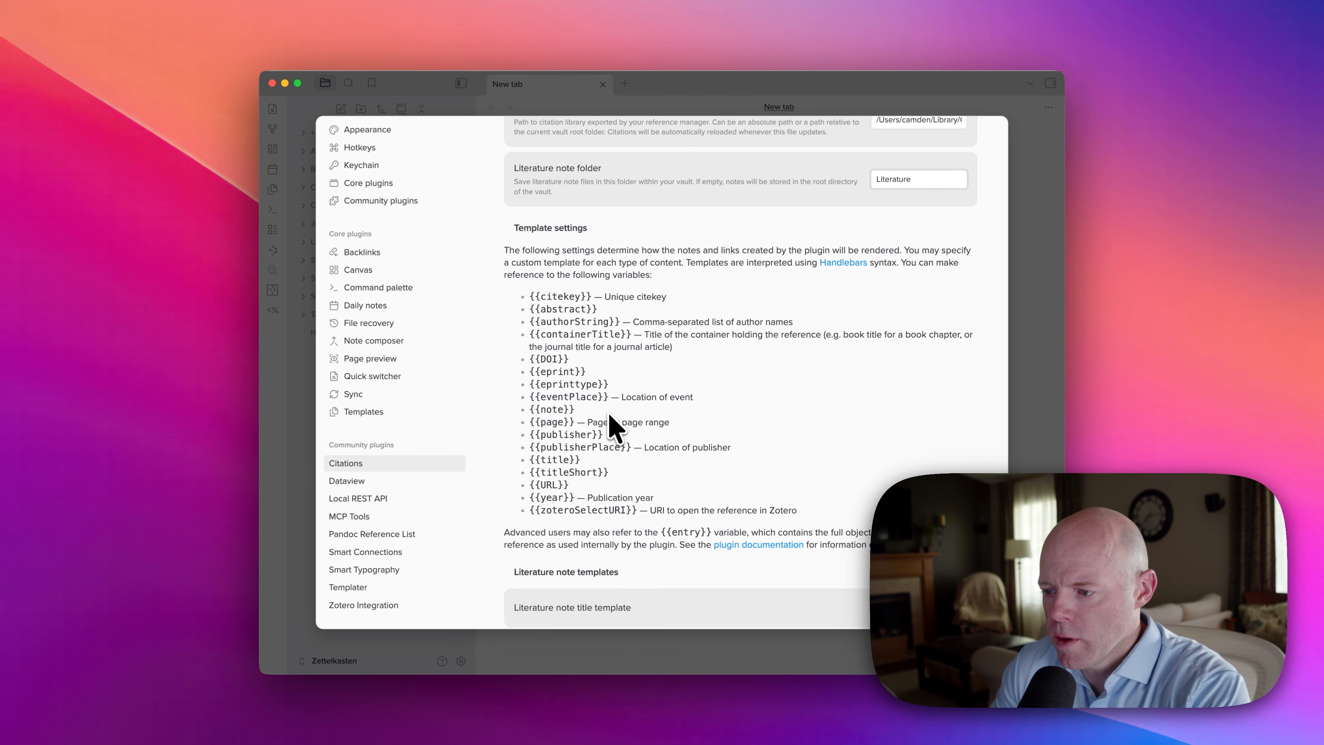
scroll(610, 415, down, 6)
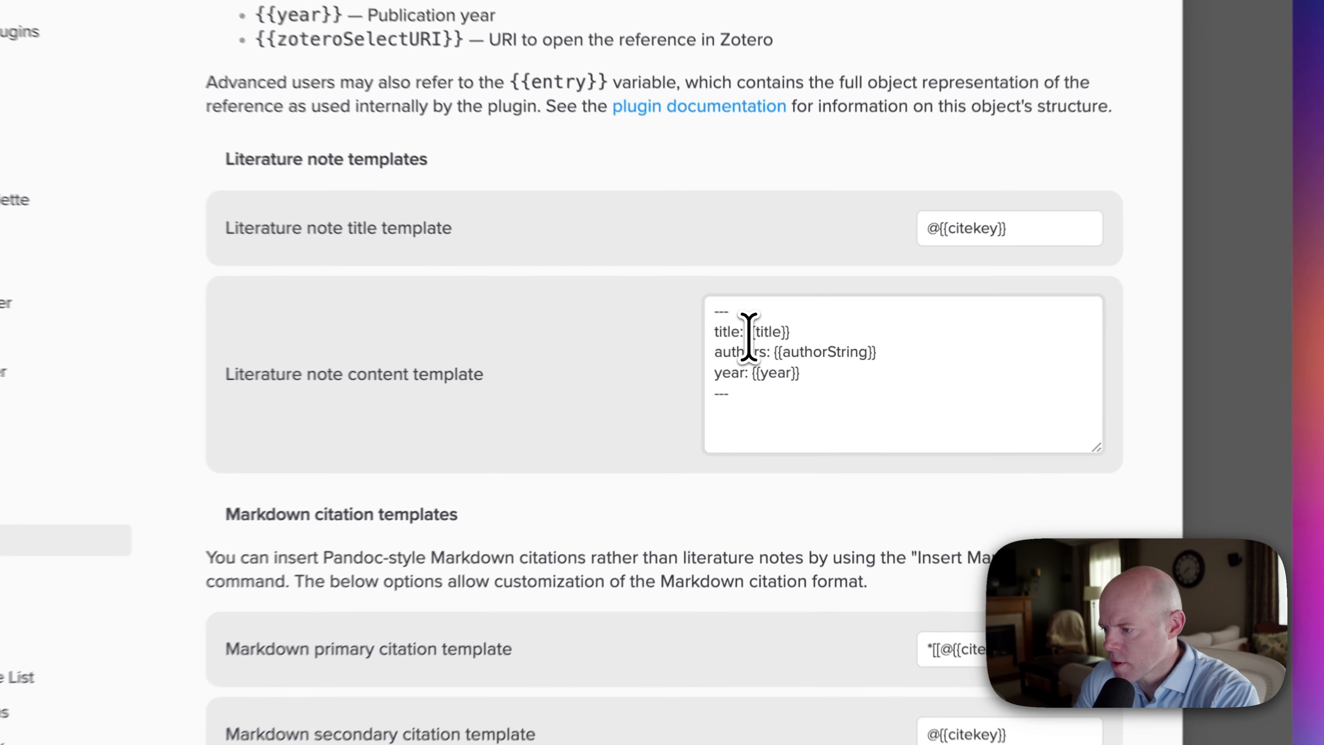
click(749, 337)
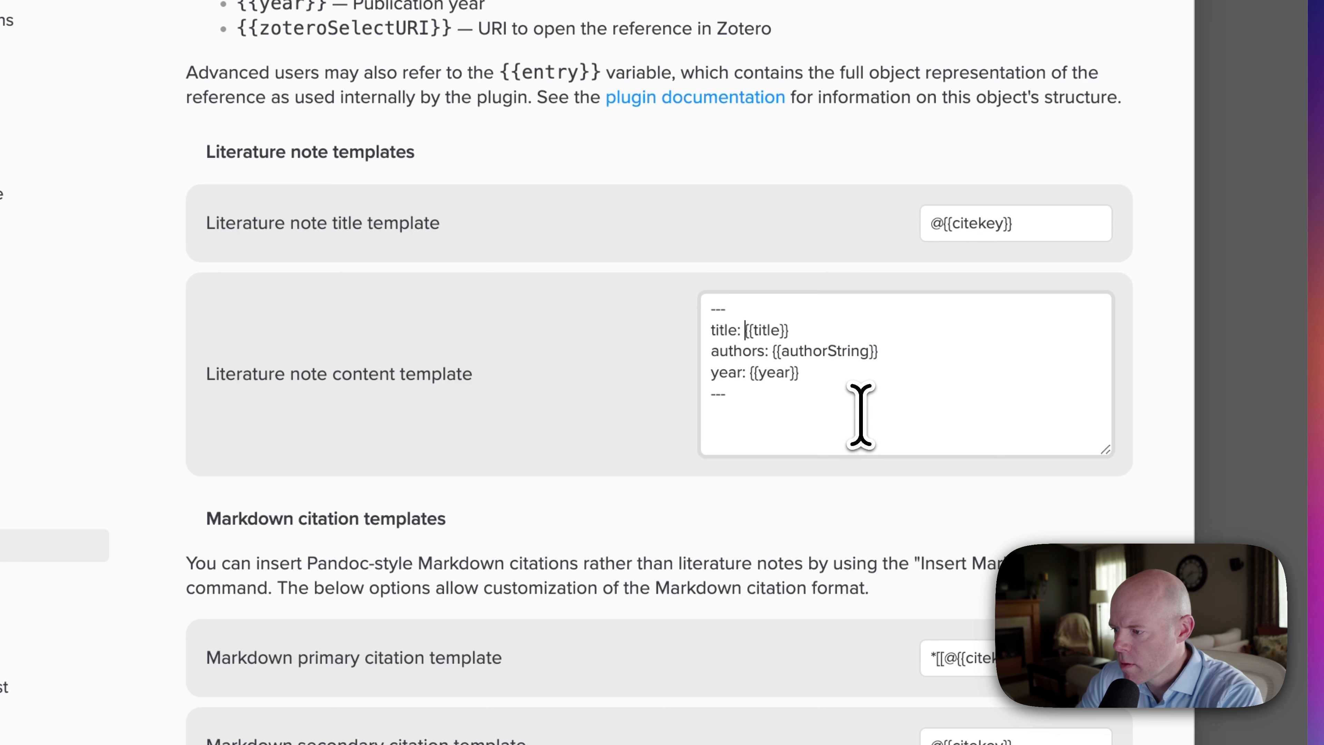
text(")
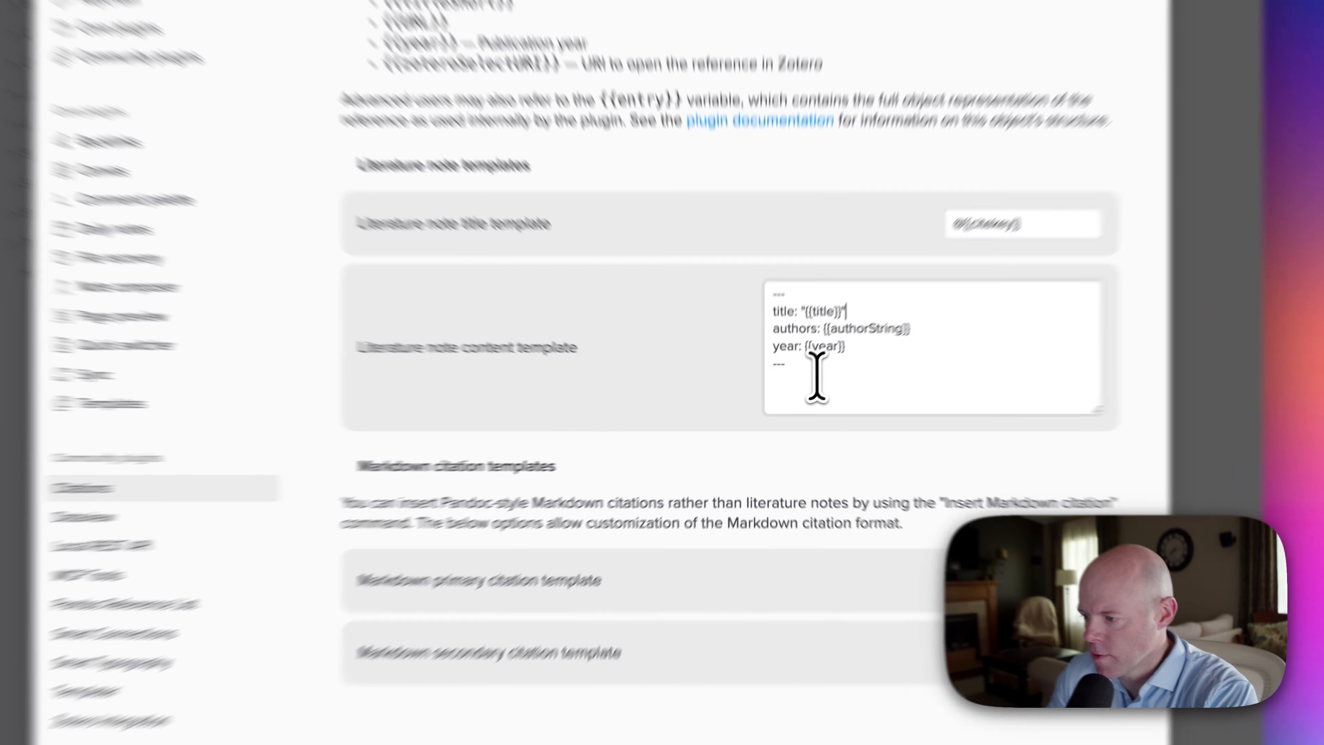
click(793, 402)
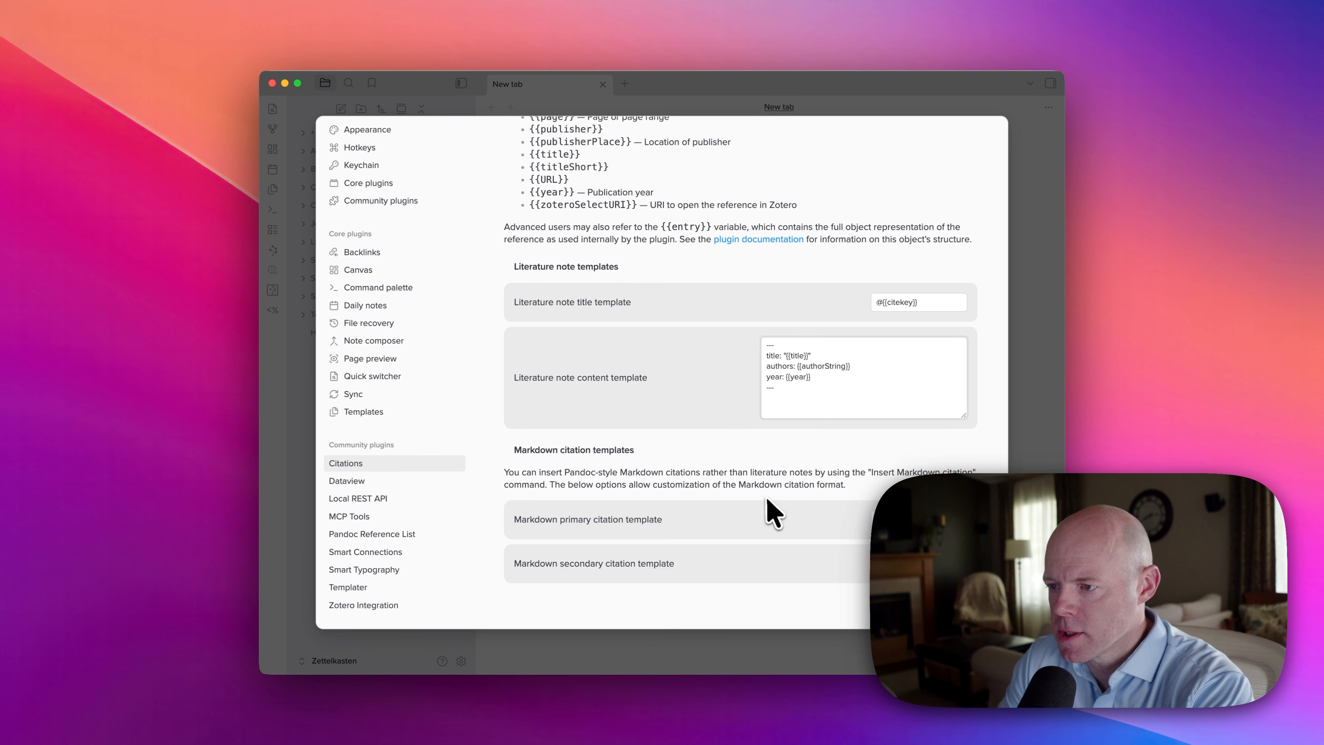
scroll(664, 501, up, 3)
scroll(663, 499, up, 8)
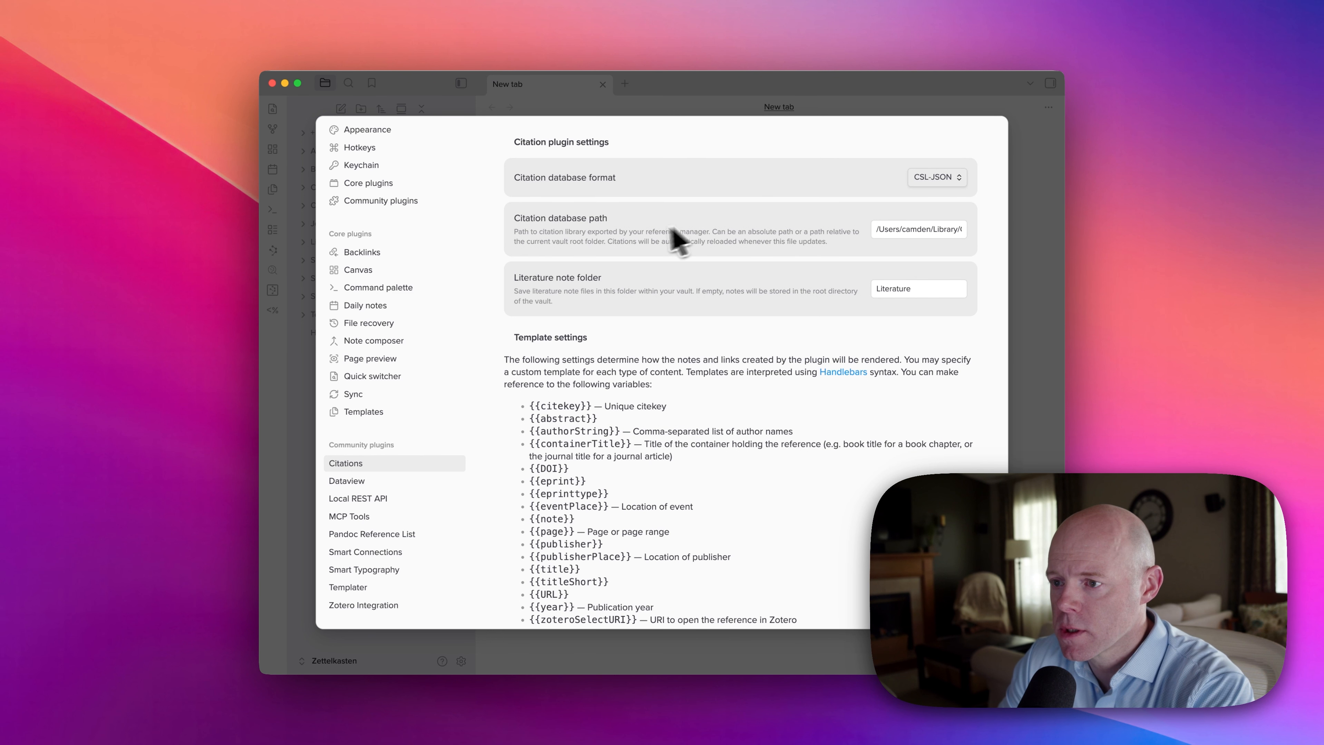
scroll(622, 517, down, 2)
scroll(620, 509, down, 3)
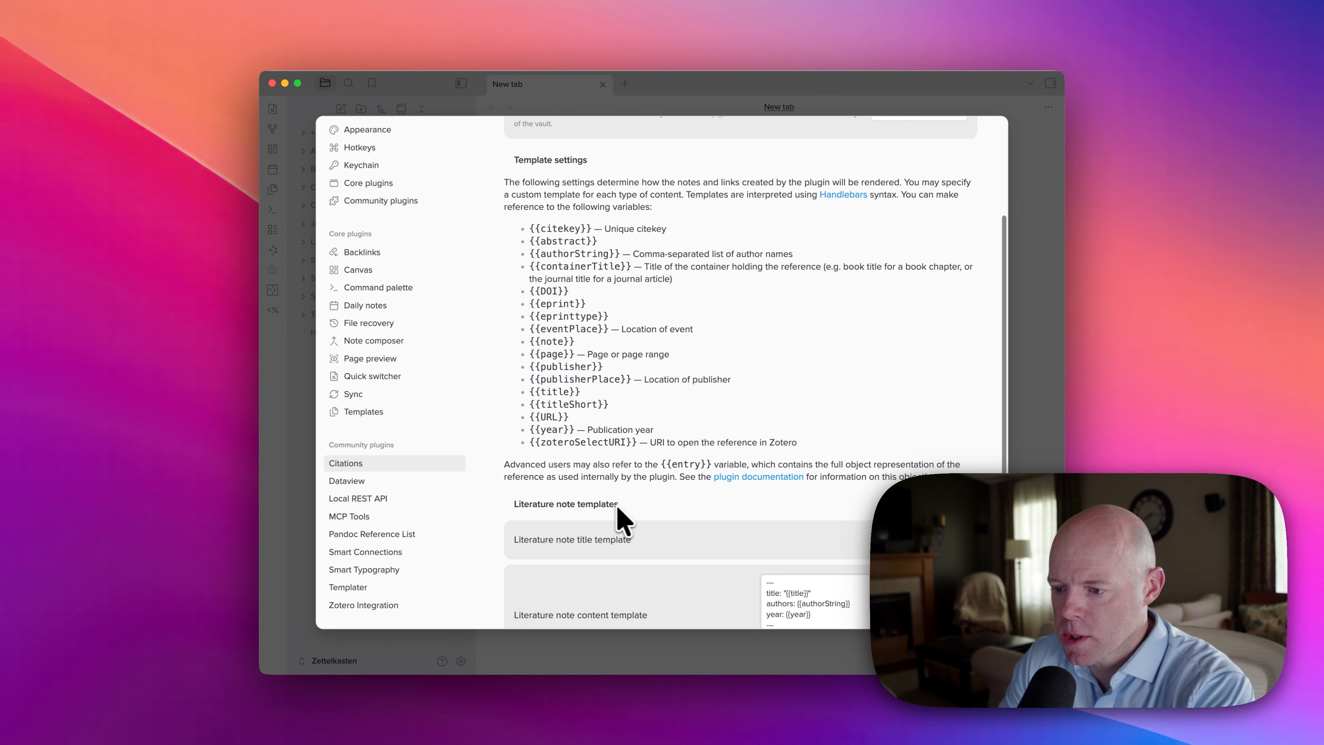
scroll(395, 297, up, 2)
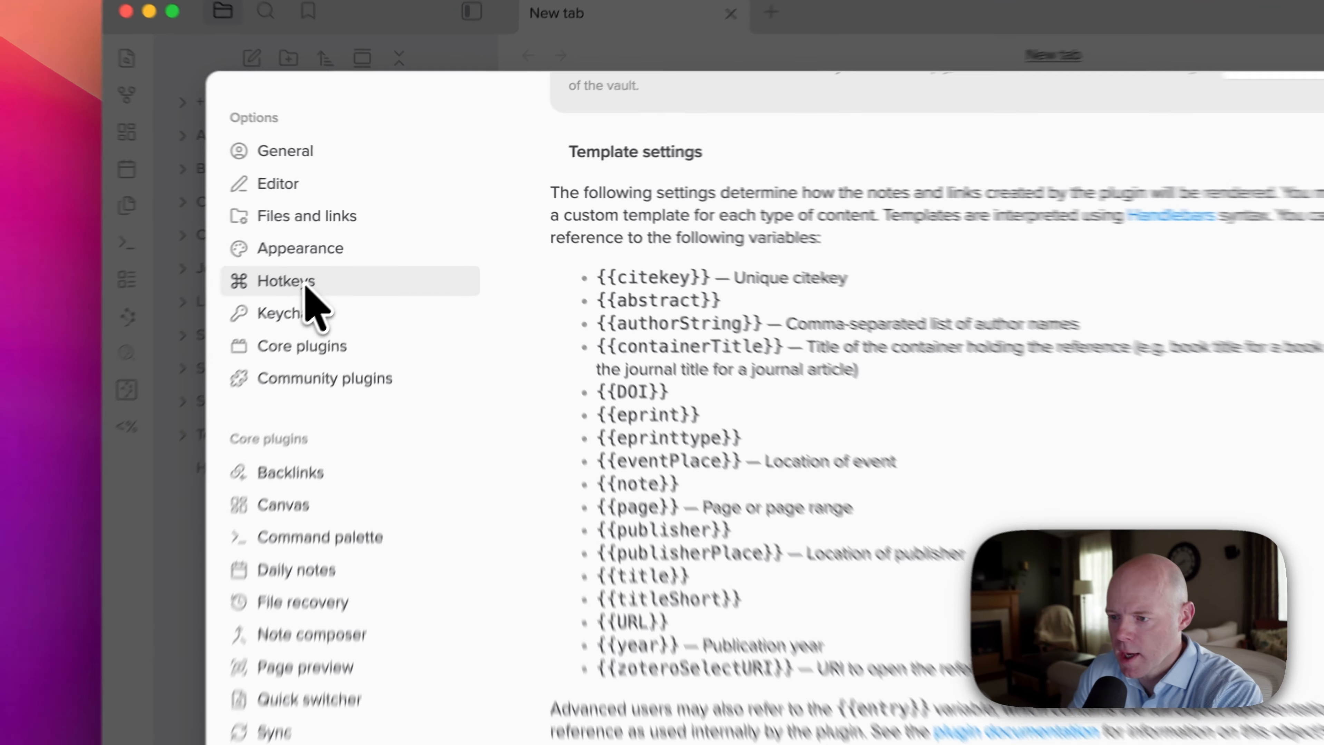
Examine the hotkeys assigned to the Citations plugin commands and close the settings
click(367, 232)
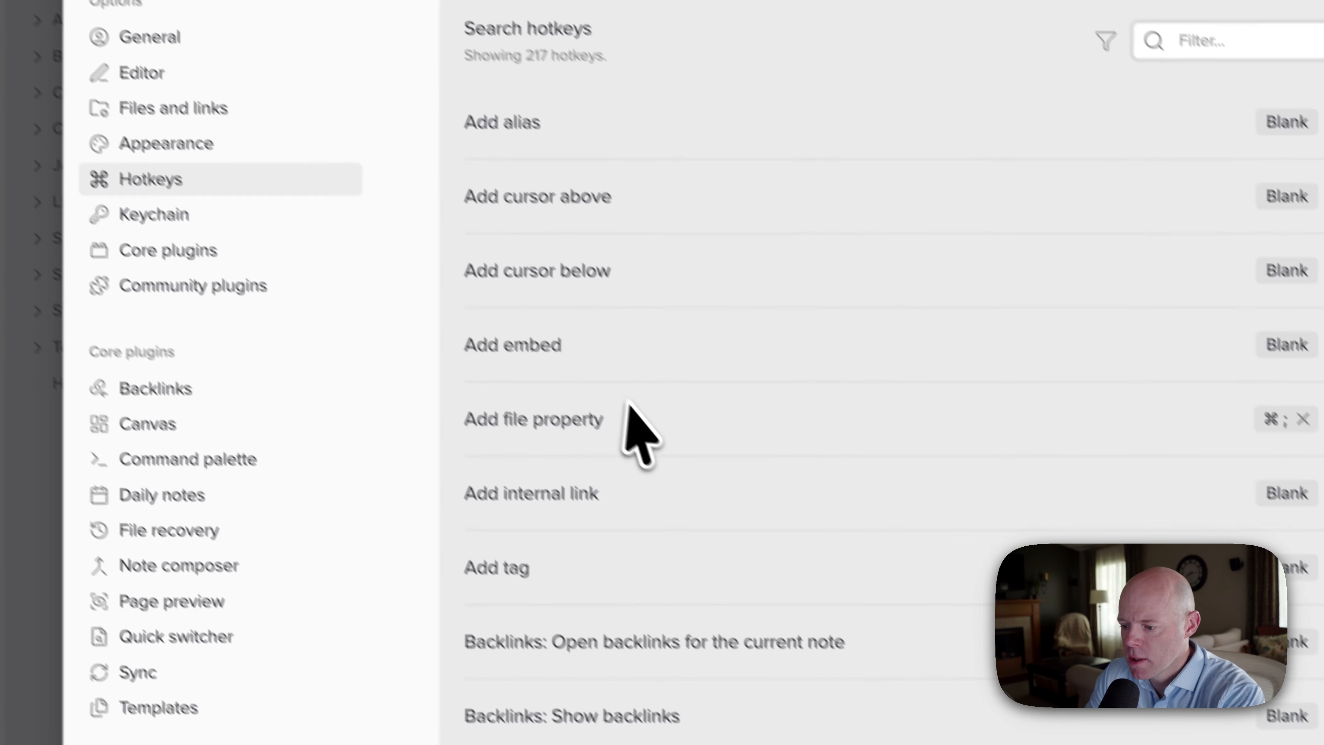
scroll(601, 350, down, 5)
scroll(624, 402, down, 10)
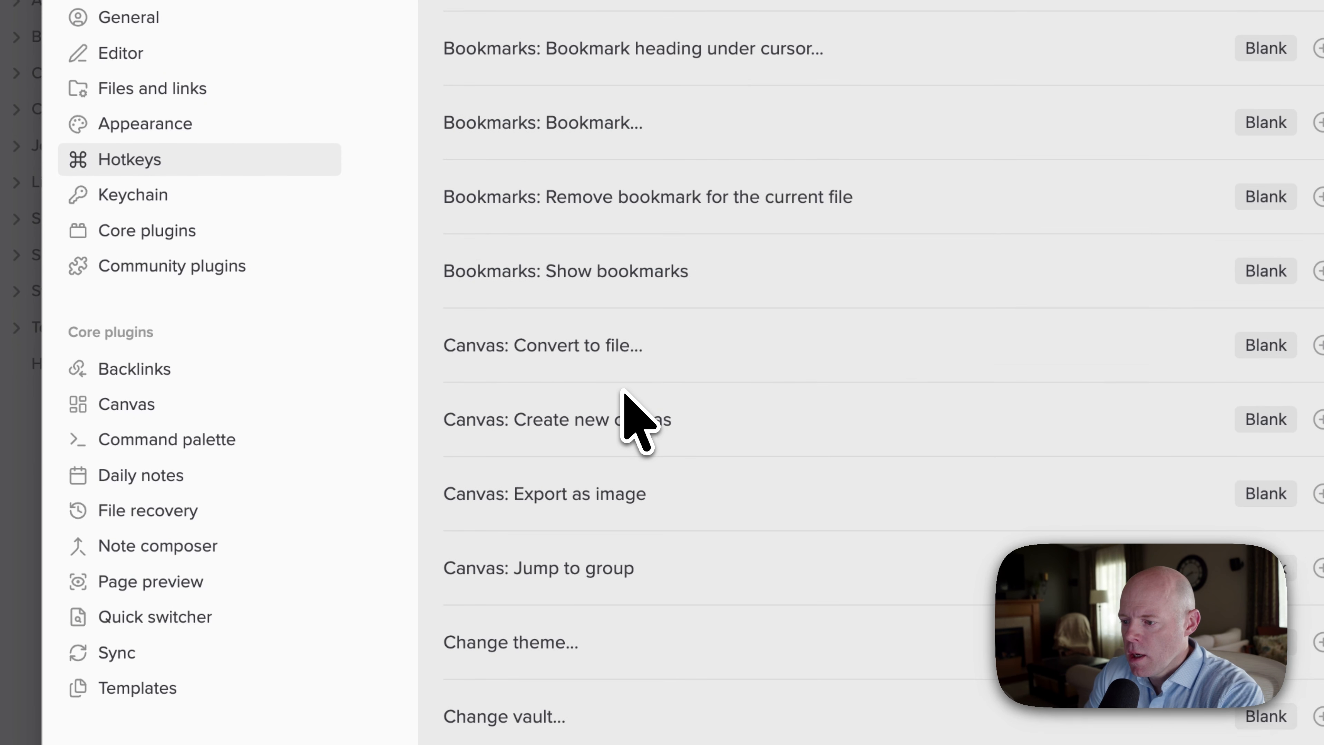
scroll(606, 345, down, 3)
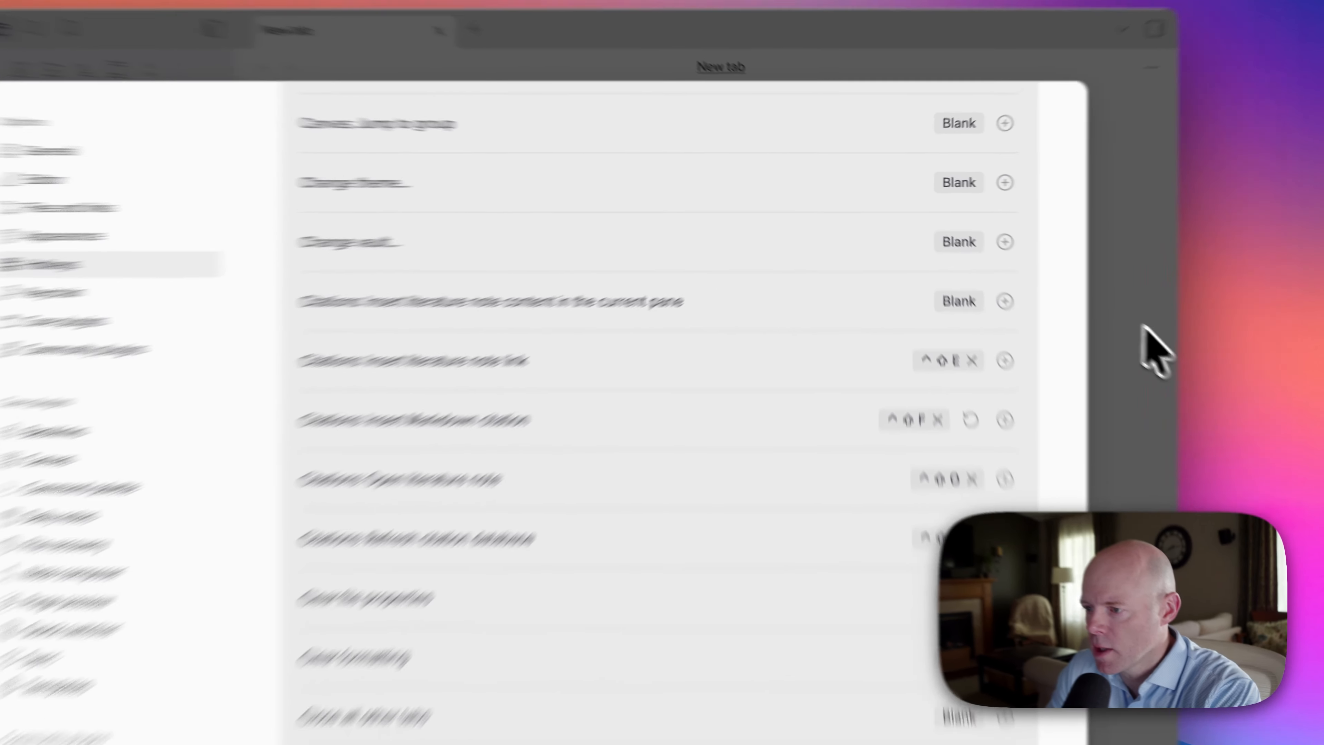
click(1045, 270)
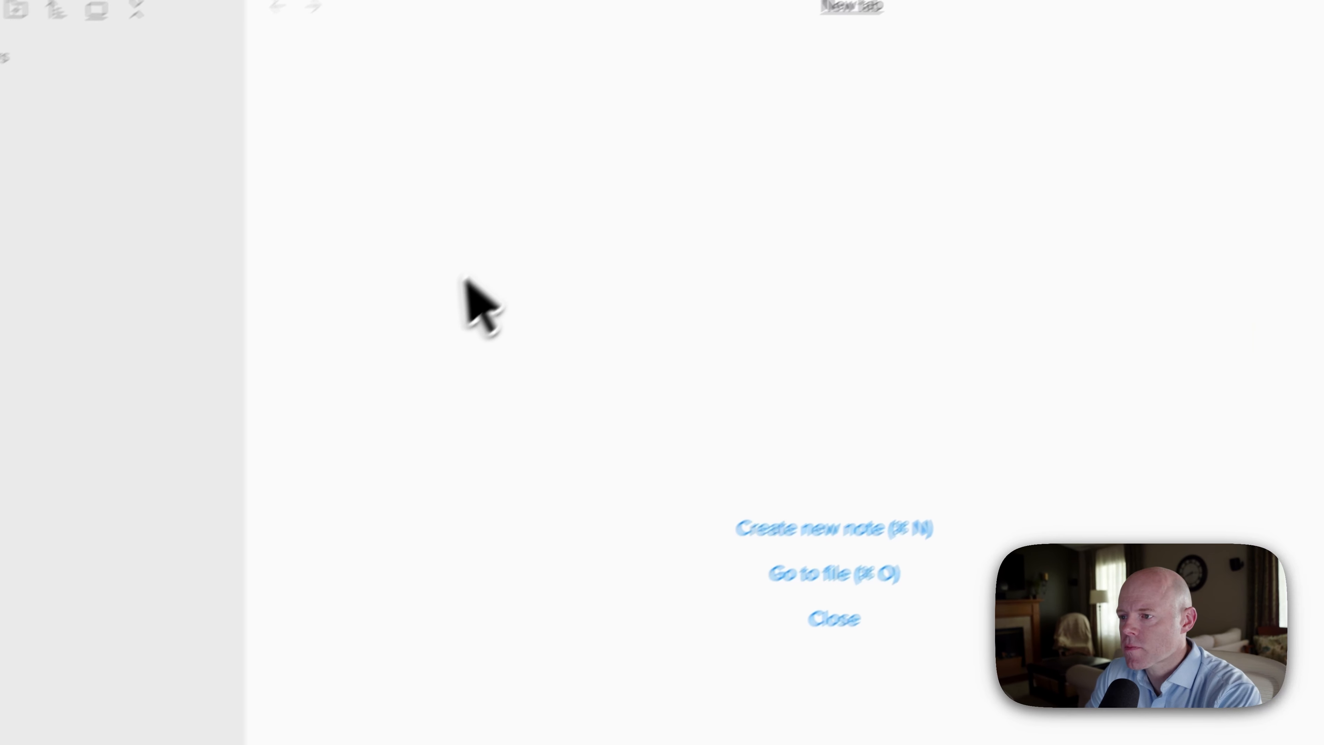
Create a new note titled "Thoughts on Vos"
click(689, 560)
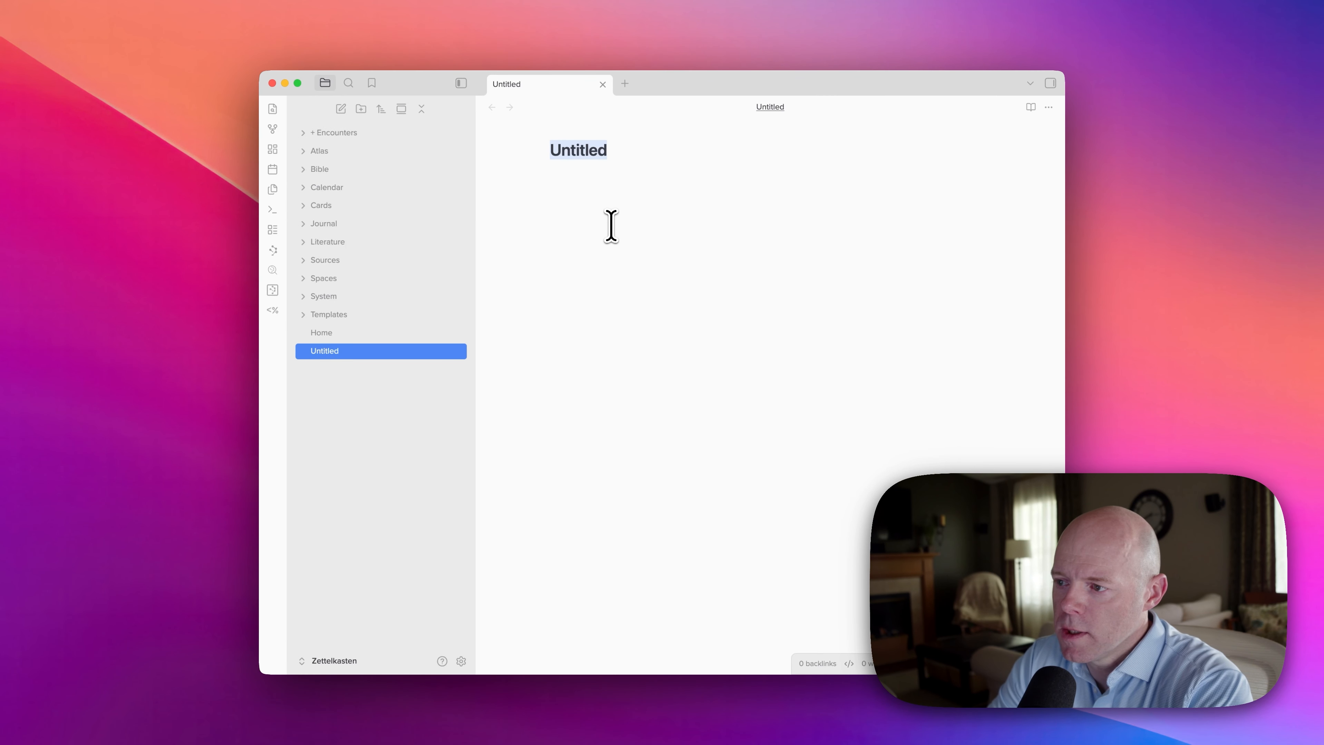
text(Thoughts on Vos)
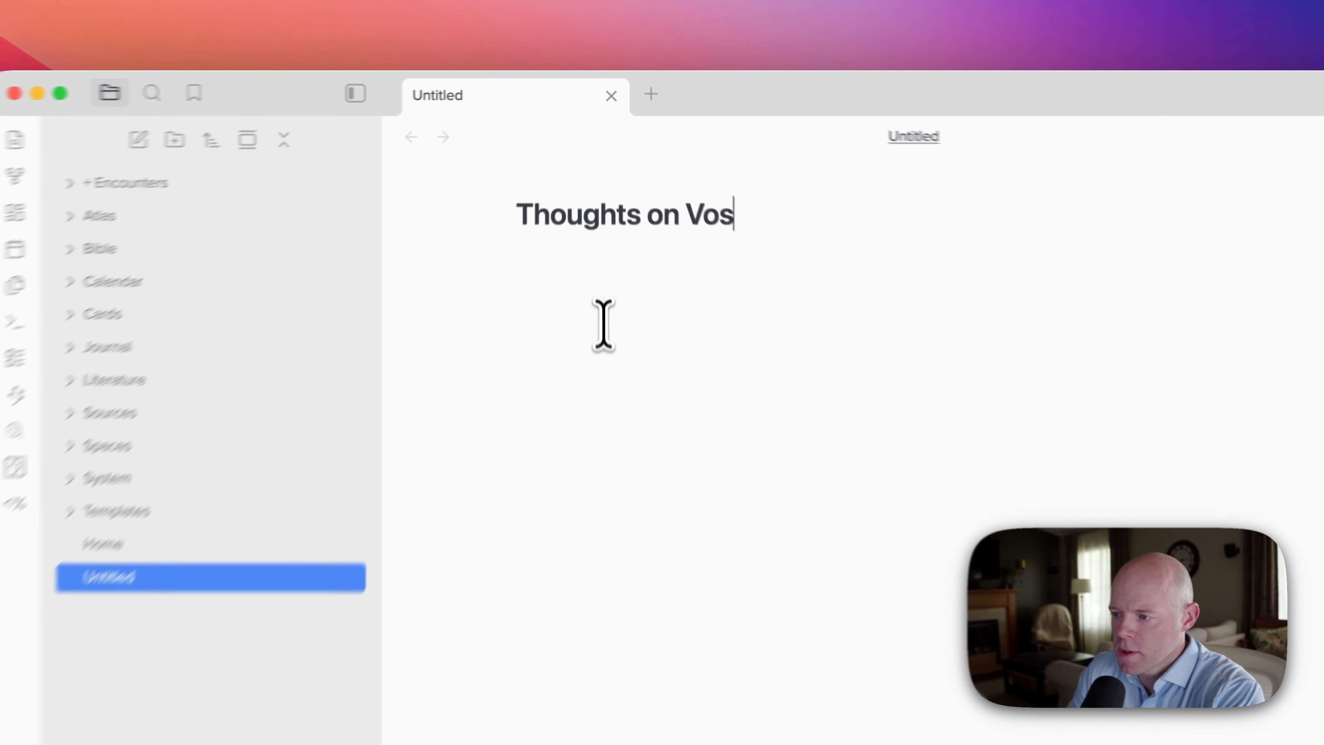
key(Return)
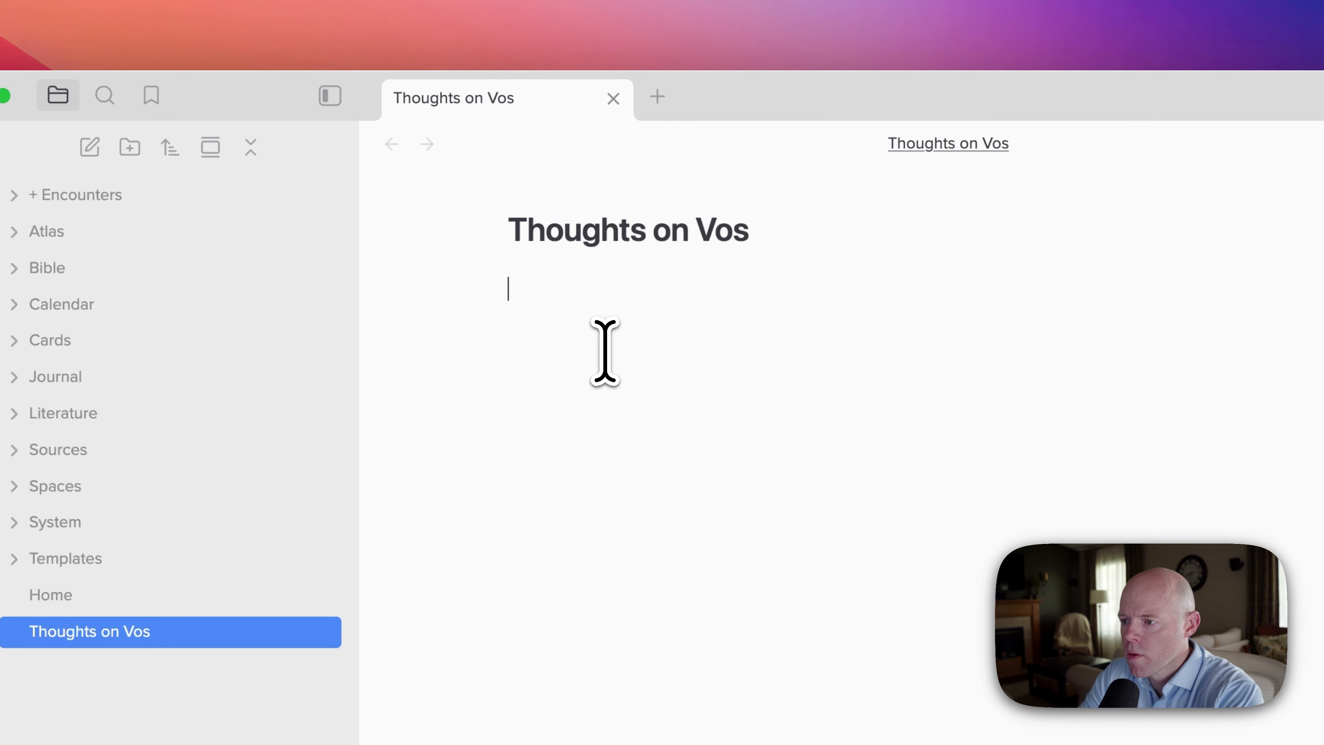
Write "I've been thinking about Geerhardus Vos's book, " as the opening text of the note
text(I)
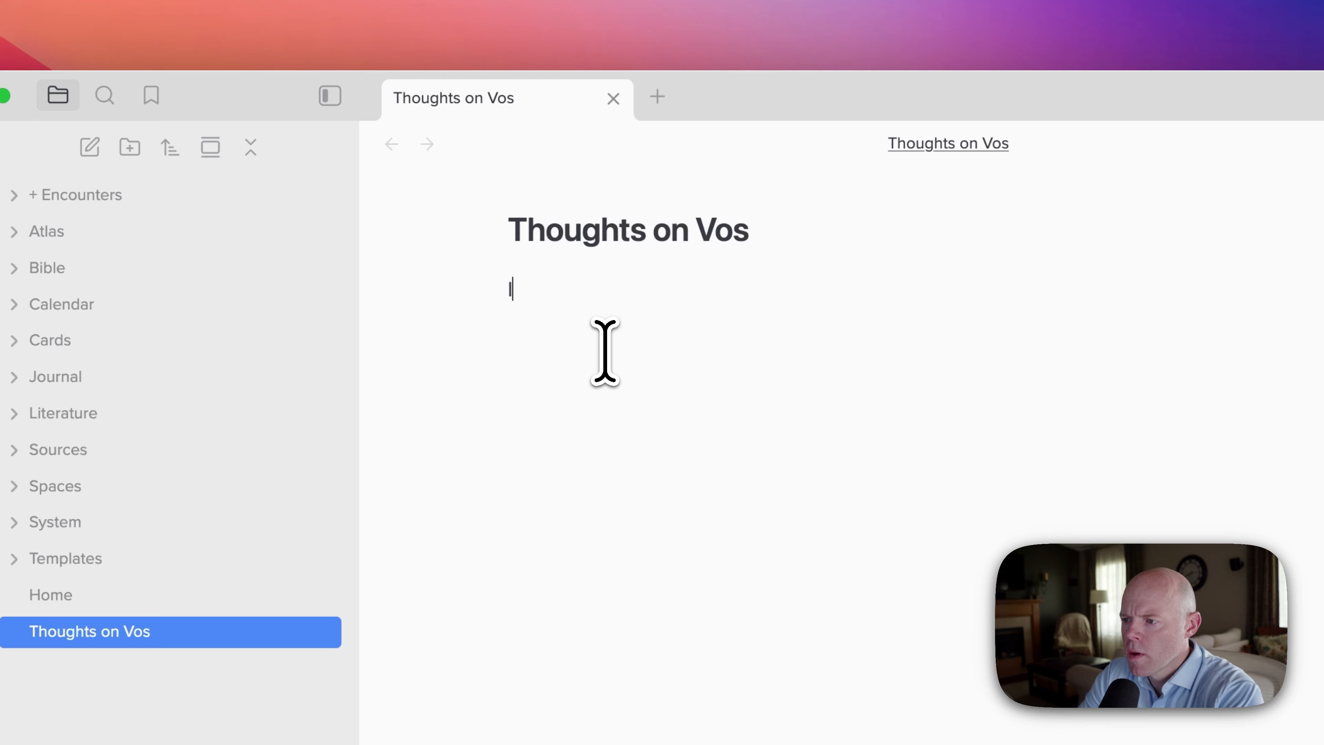
text('ve been thinkin)
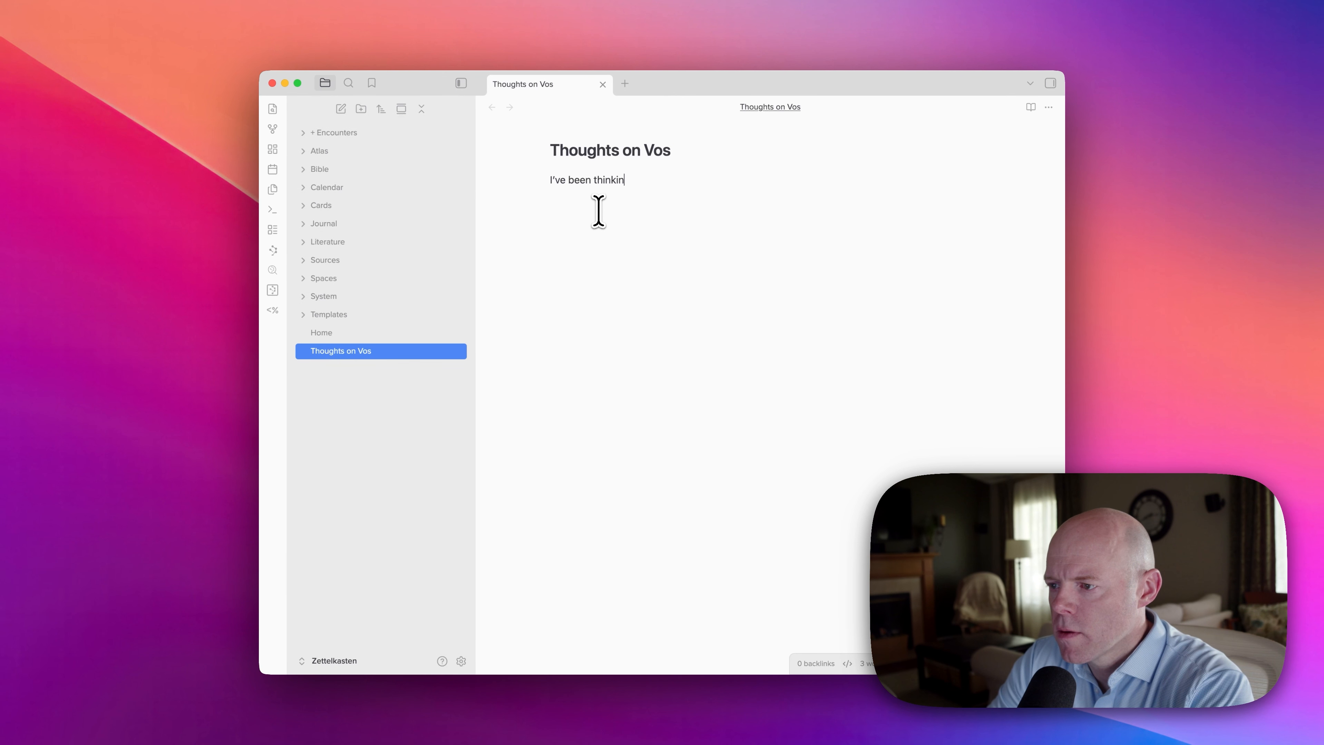
text(g about Geerhar)
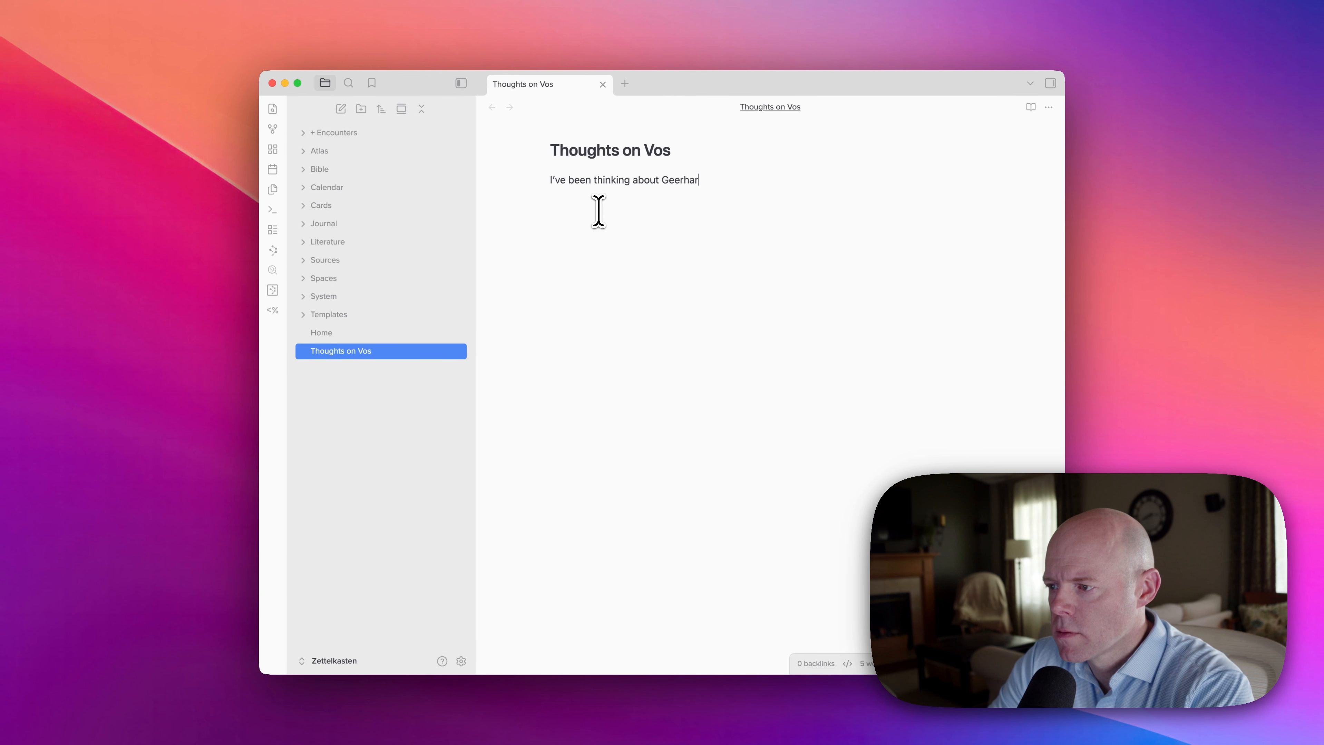
text(dus Vos's )
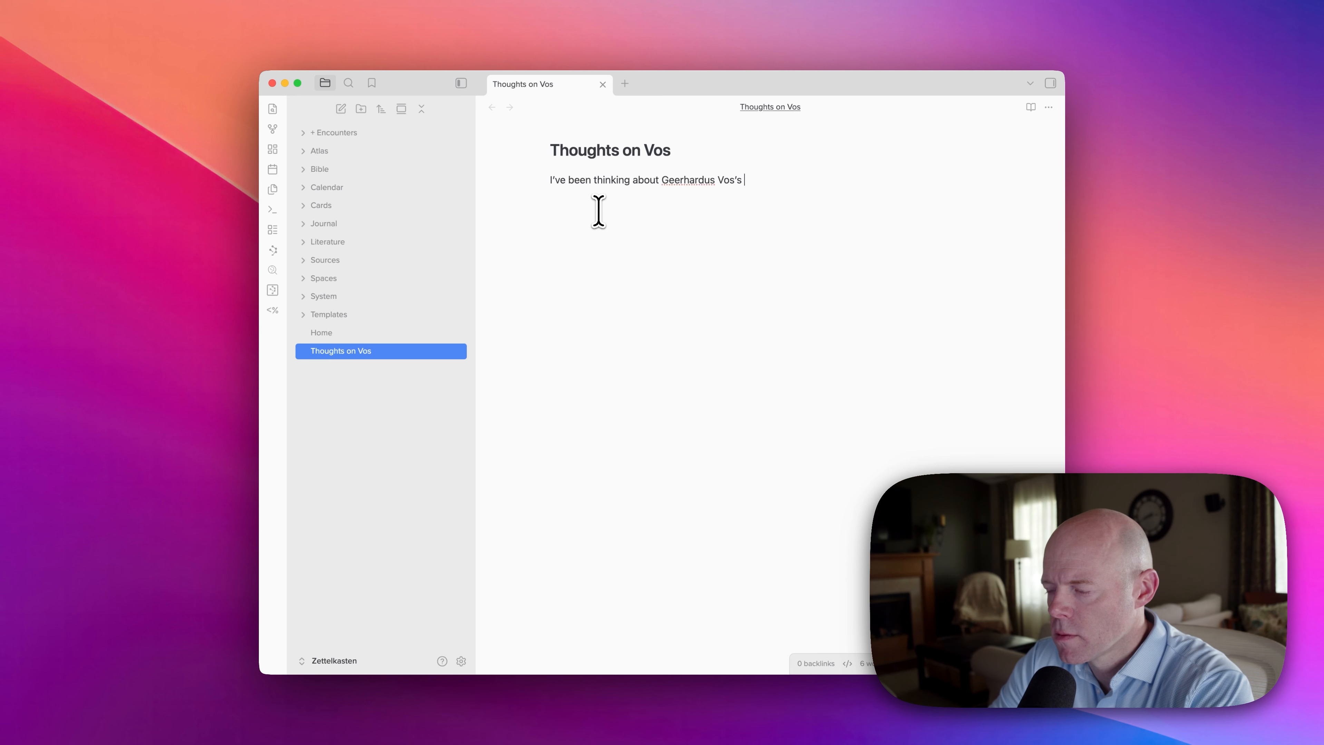
text(book,)
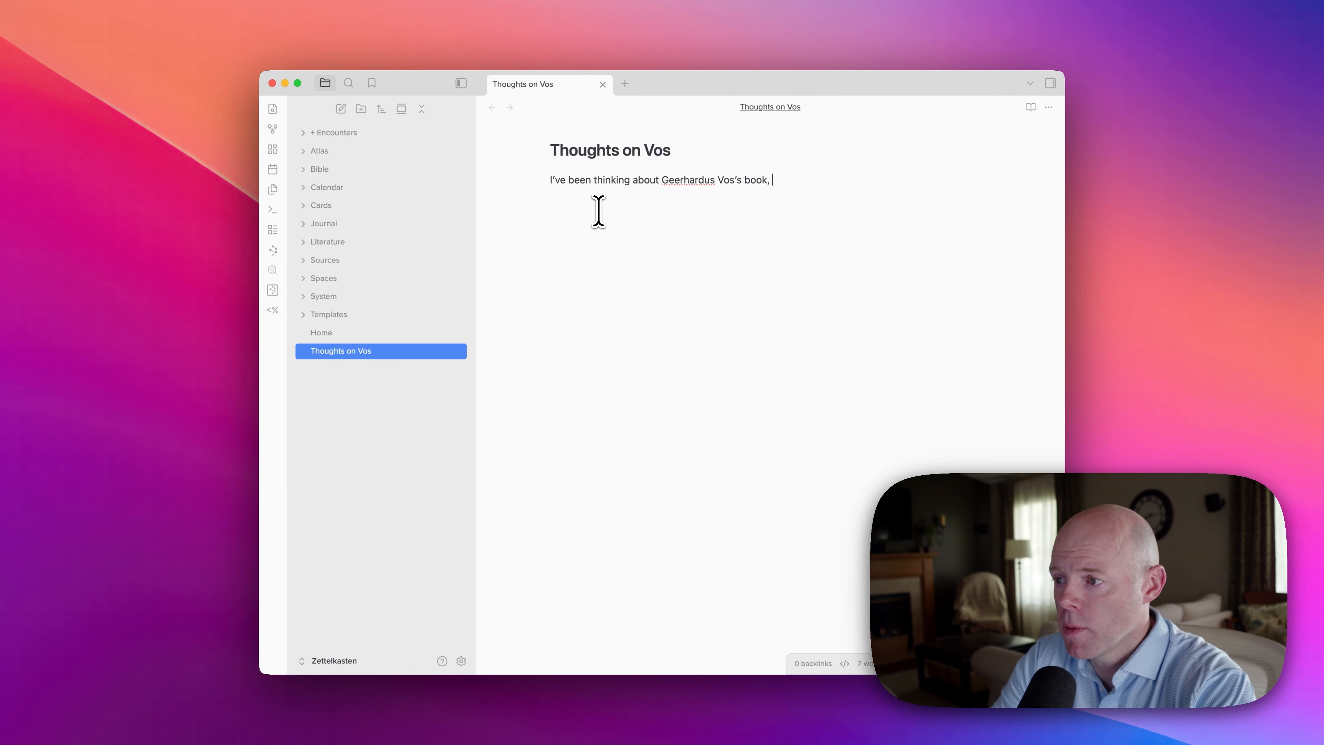
Start inserting a Markdown citation after the text and search the references for "vos self"
key(ctrl+shift+f)
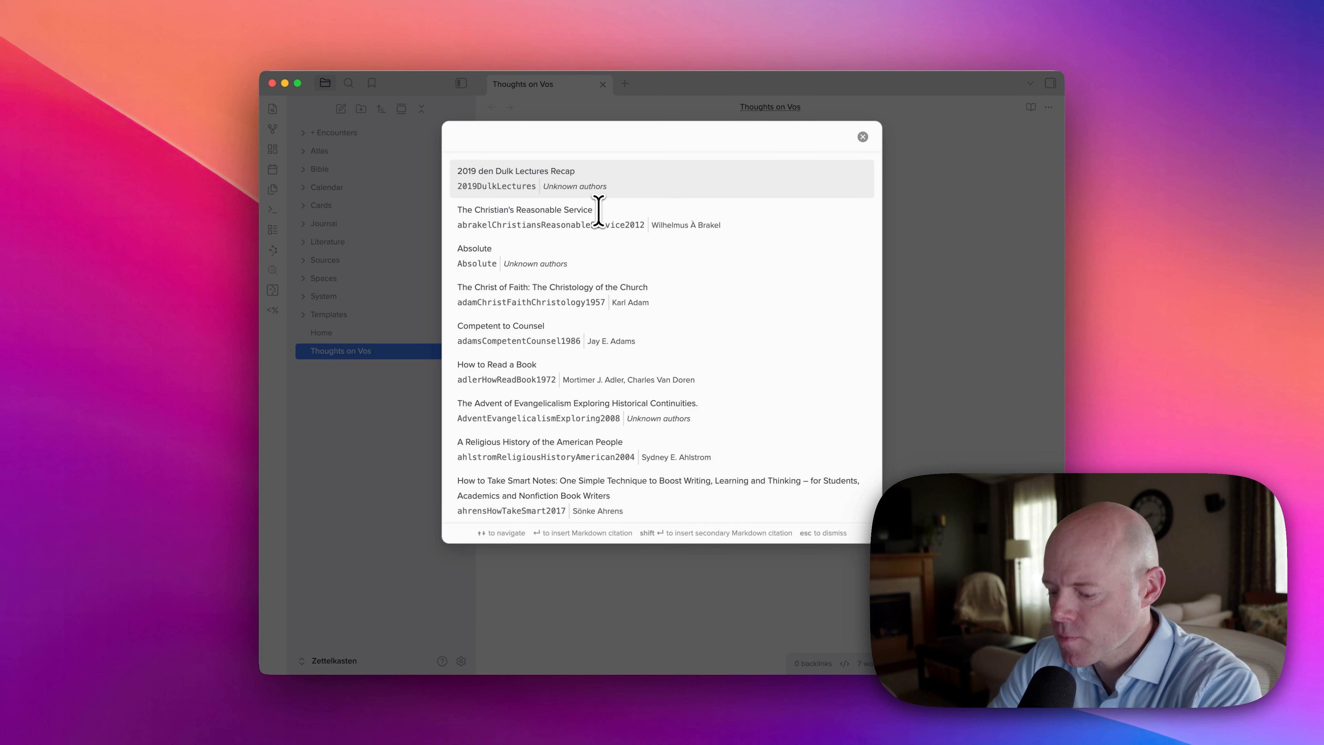
text(vos self-dis)
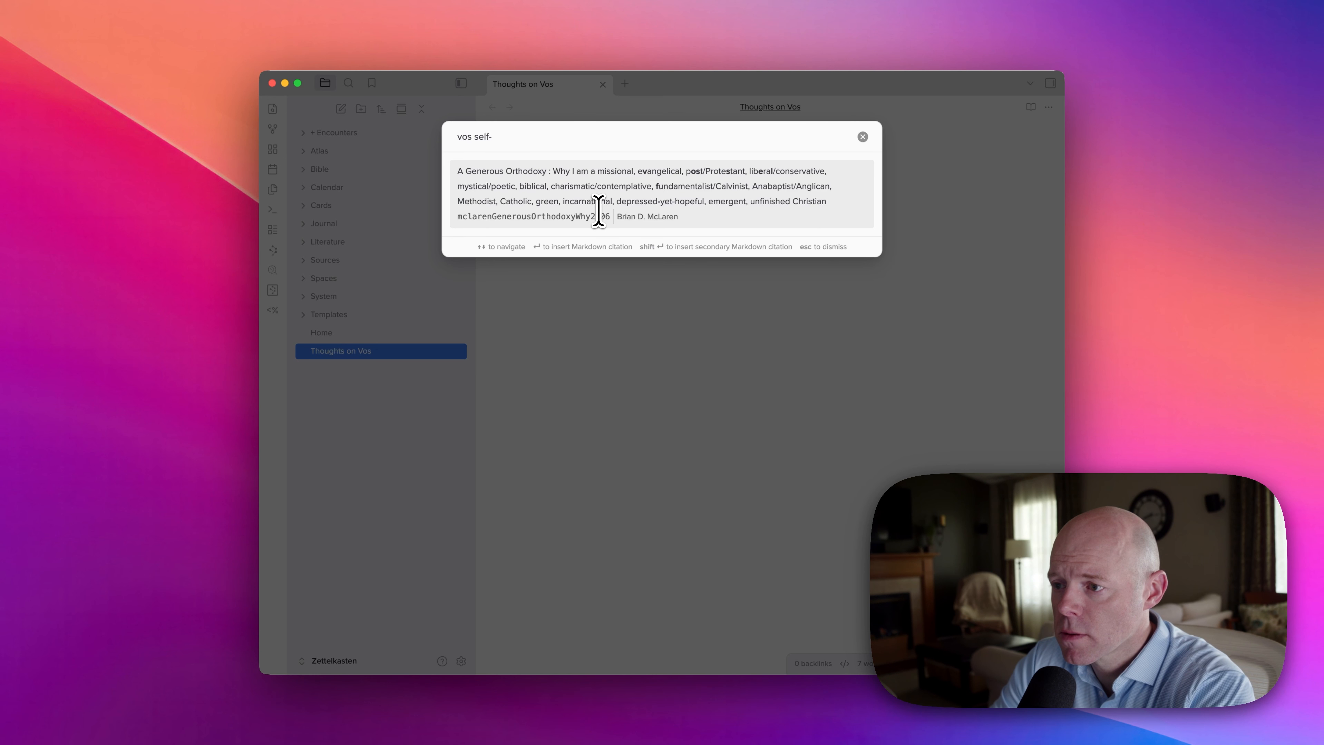
key(BackSpace)
key(BackSpace)
key(BackSpace)
key(BackSpace)
text(elf)
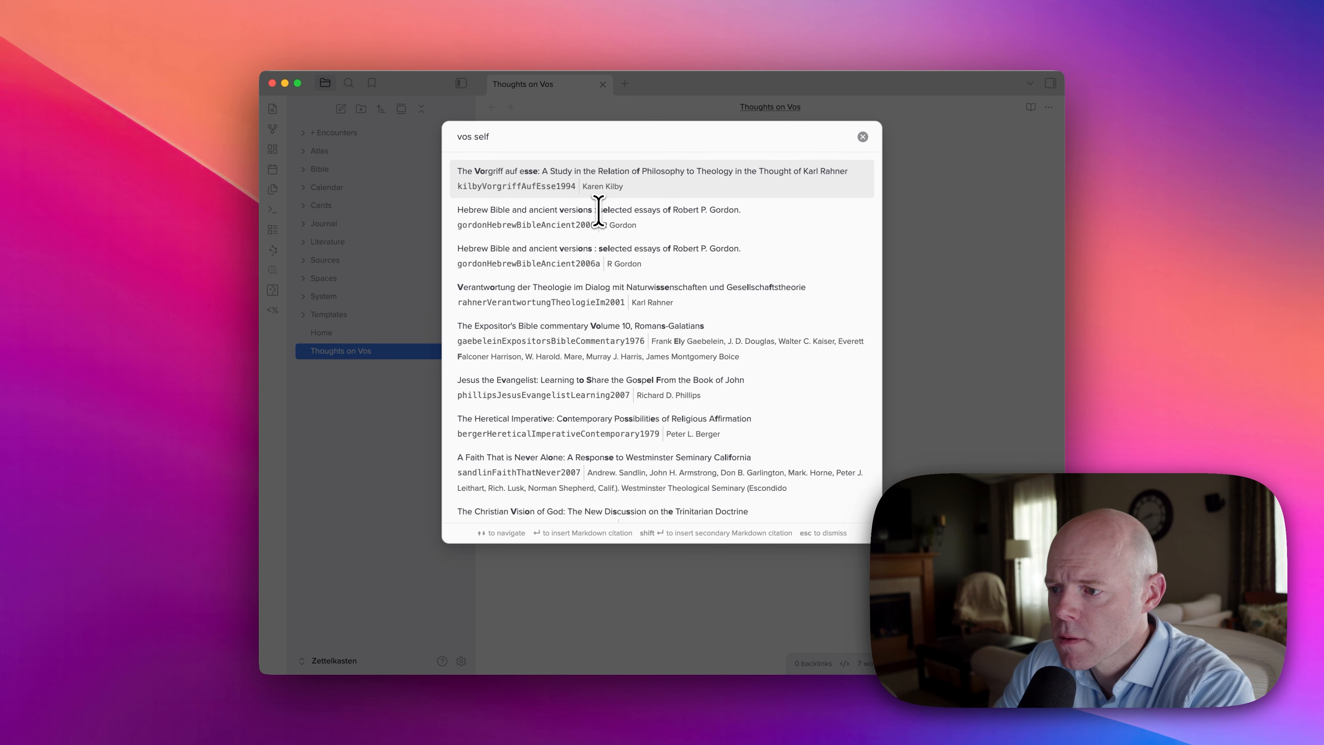
key(BackSpace)
key(BackSpace)
key(BackSpace)
key(BackSpace)
key(BackSpace)
key(BackSpace)
key(BackSpace)
key(BackSpace)
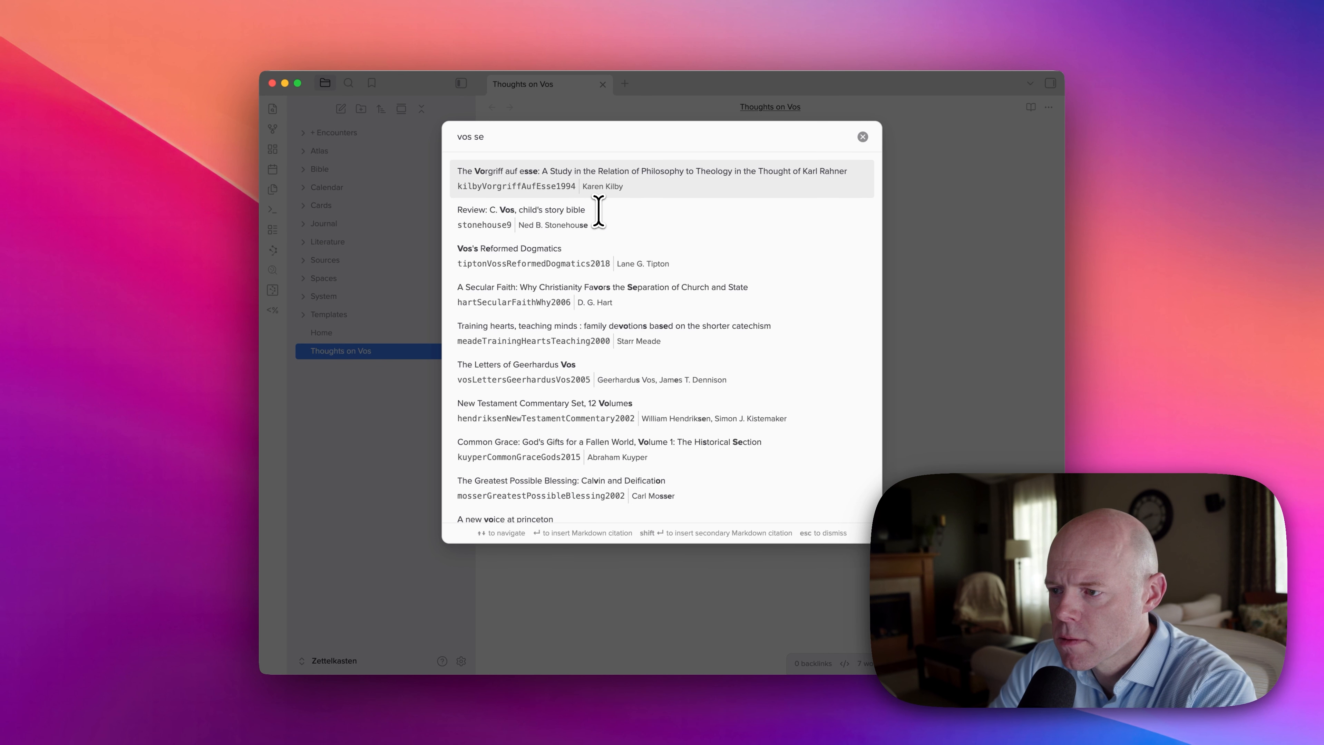
Search the references for "geerh" instead and insert the Markdown citation for The Self-Disclosure of Jesus into the note
text(geerh)
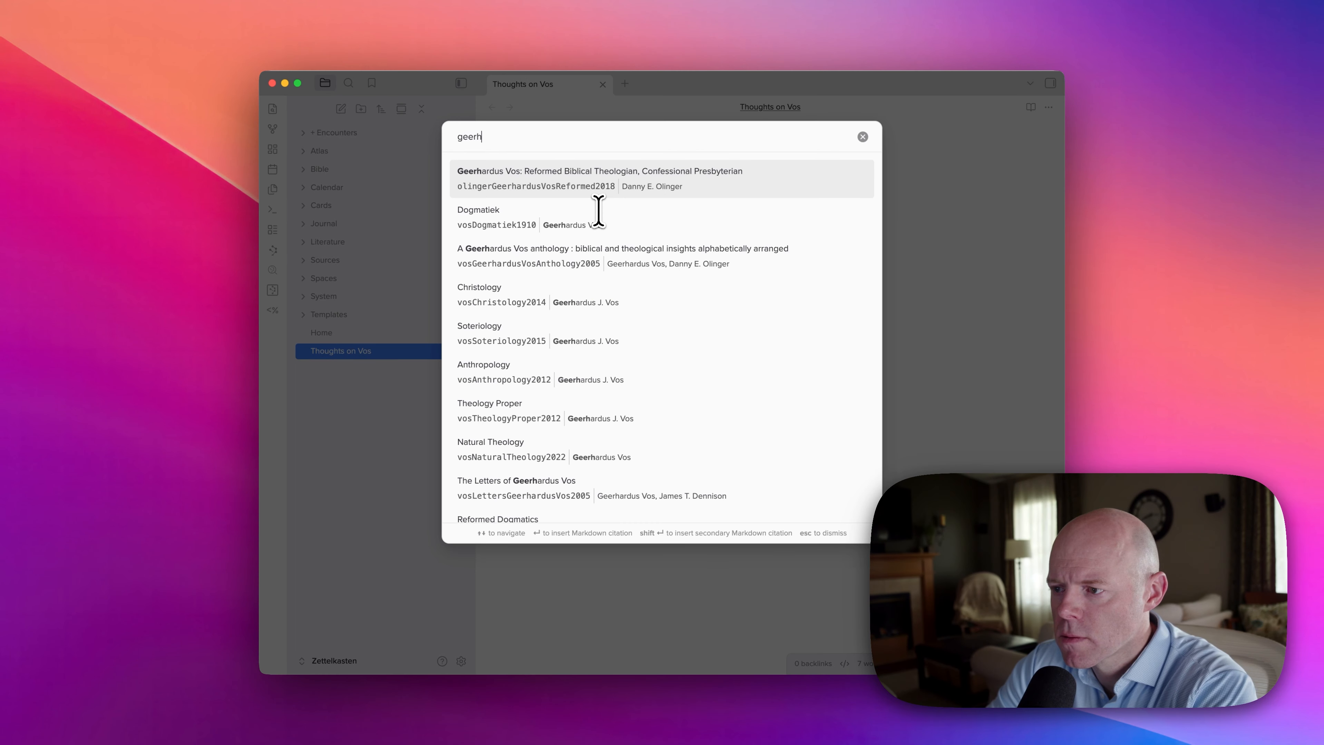
key(Down)
key(Down)
key(Down)
key(Down)
key(Down)
key(Down)
key(Down)
key(Down)
key(Down)
key(Down)
key(Down)
key(Down)
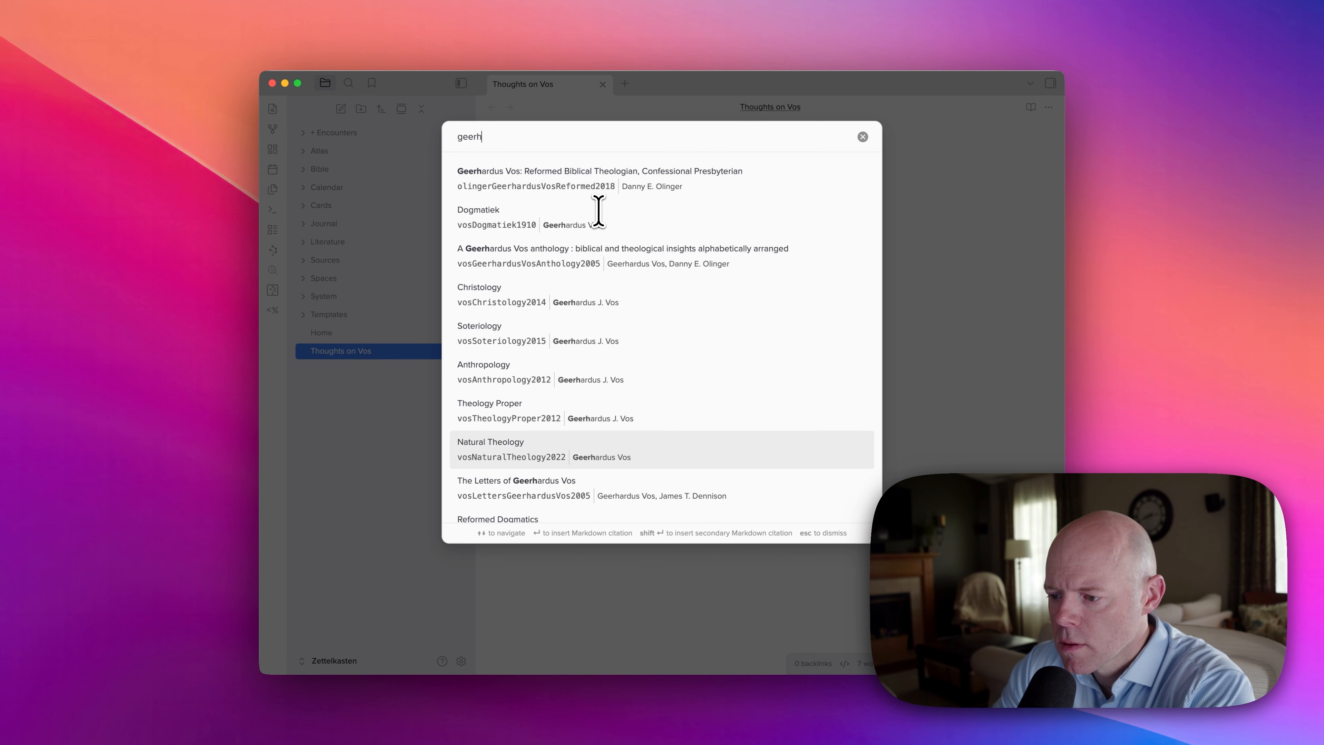
key(Up)
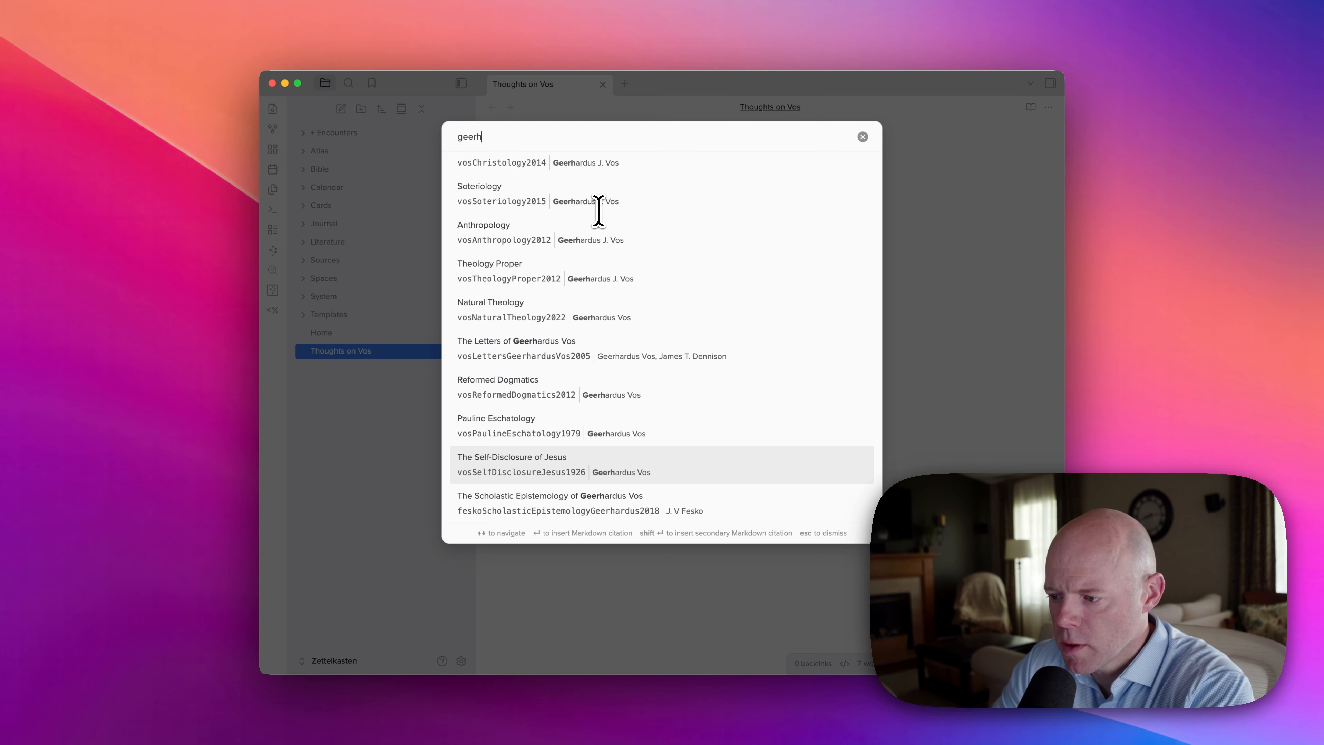
key(Up)
key(Down)
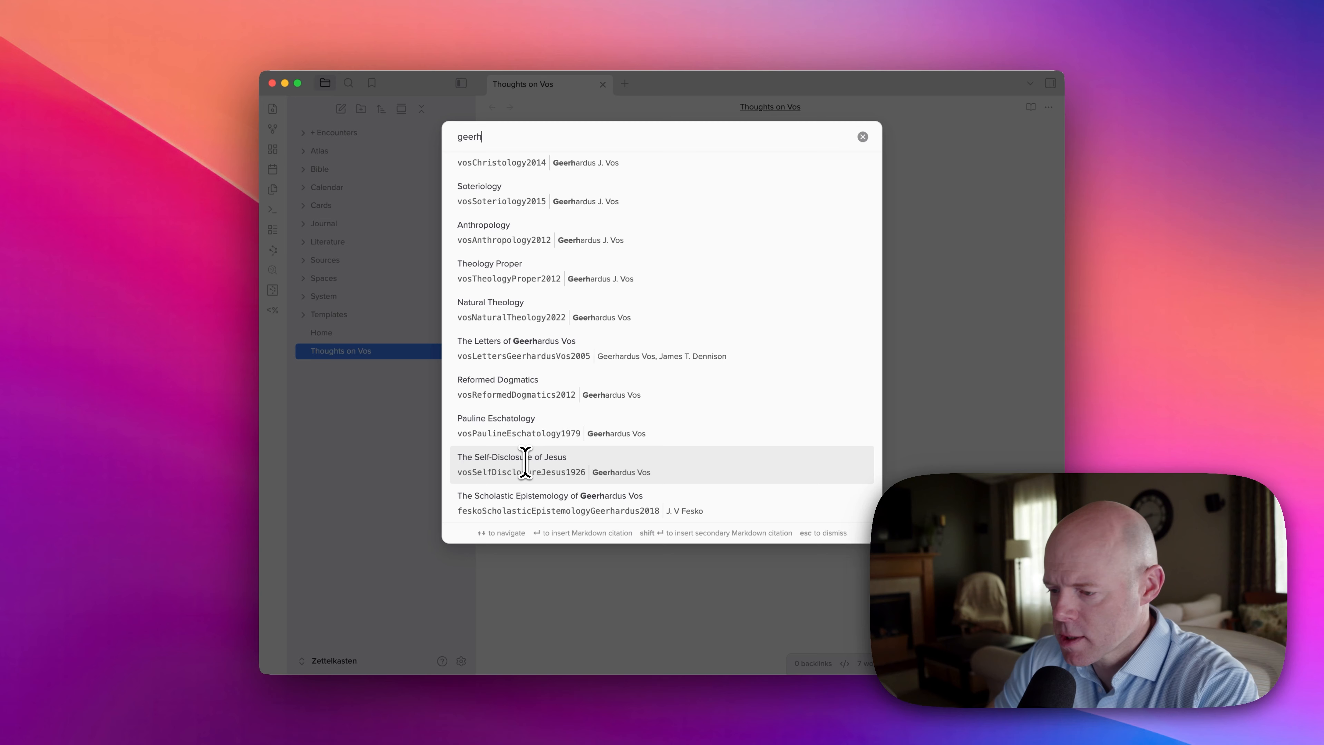
key(Up)
key(Up)
key(Up)
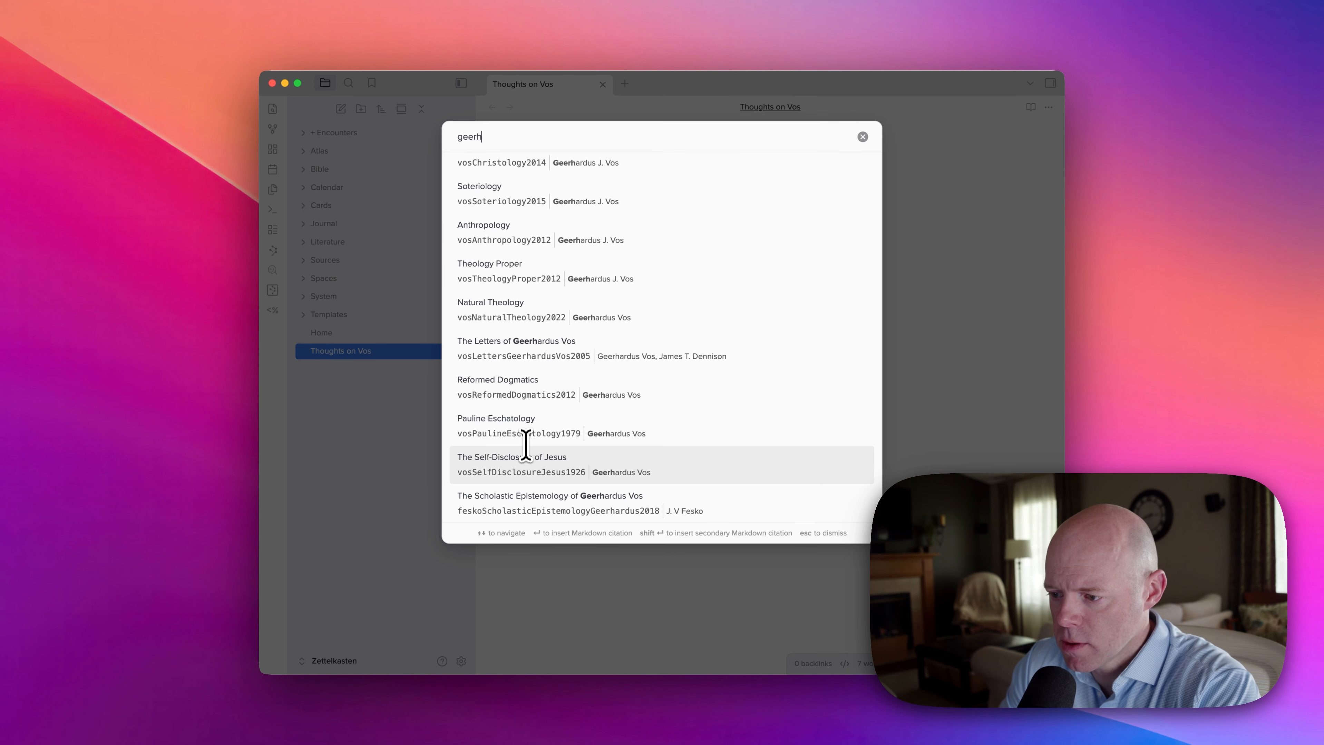
key(Up)
key(Up)
key(Down)
key(Down)
key(Down)
key(Up)
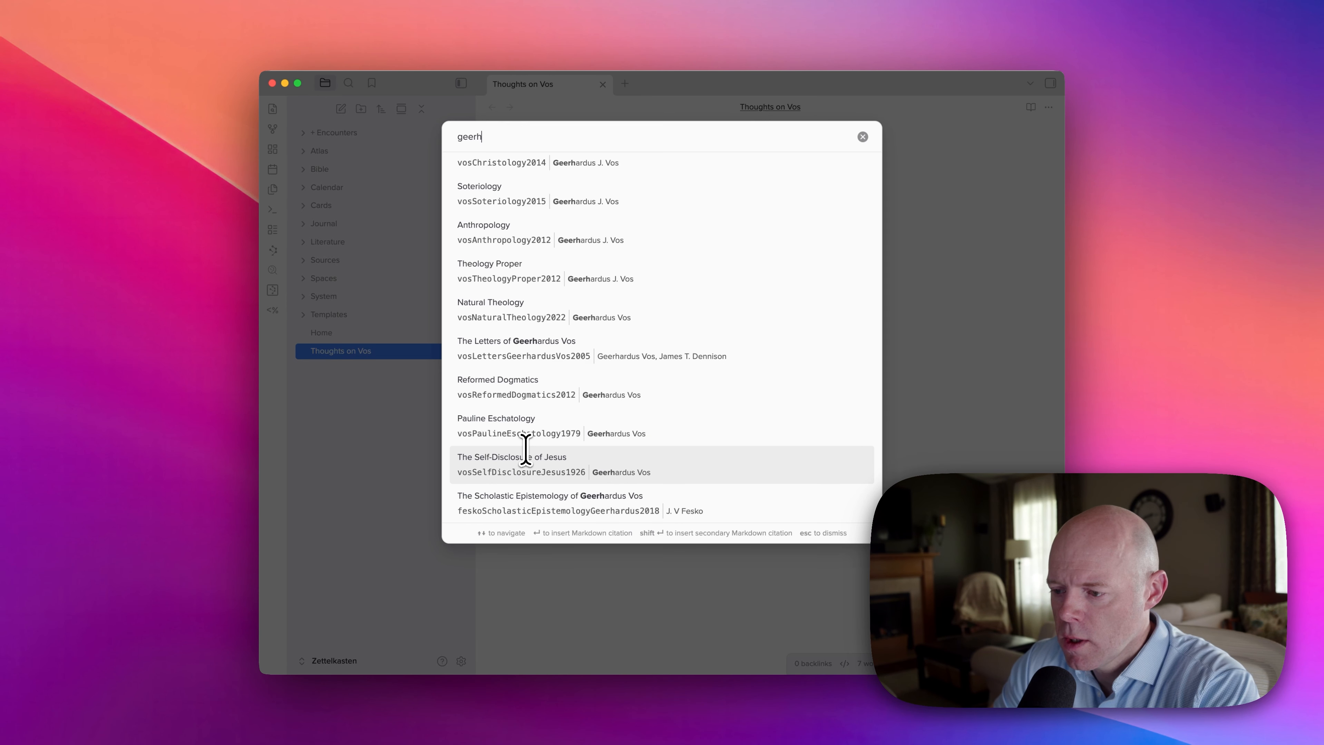
key(Up)
key(Down)
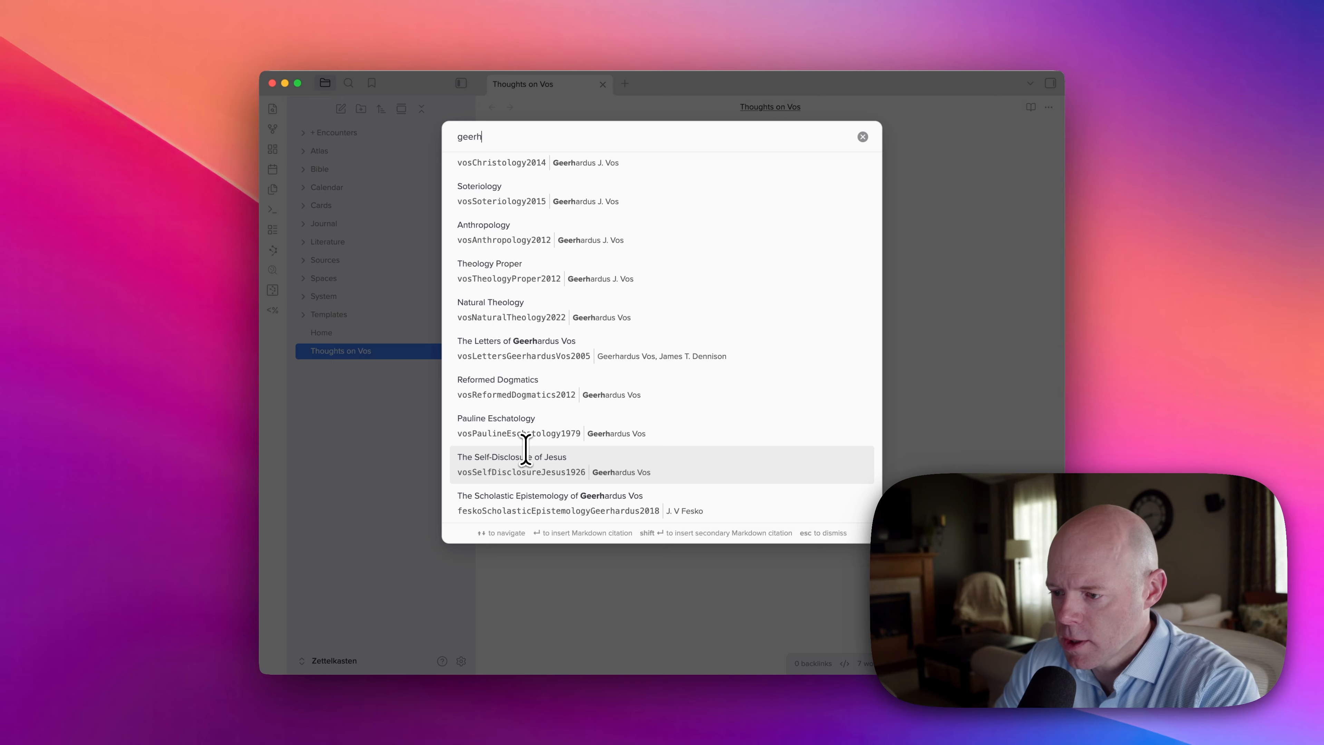
key(Return)
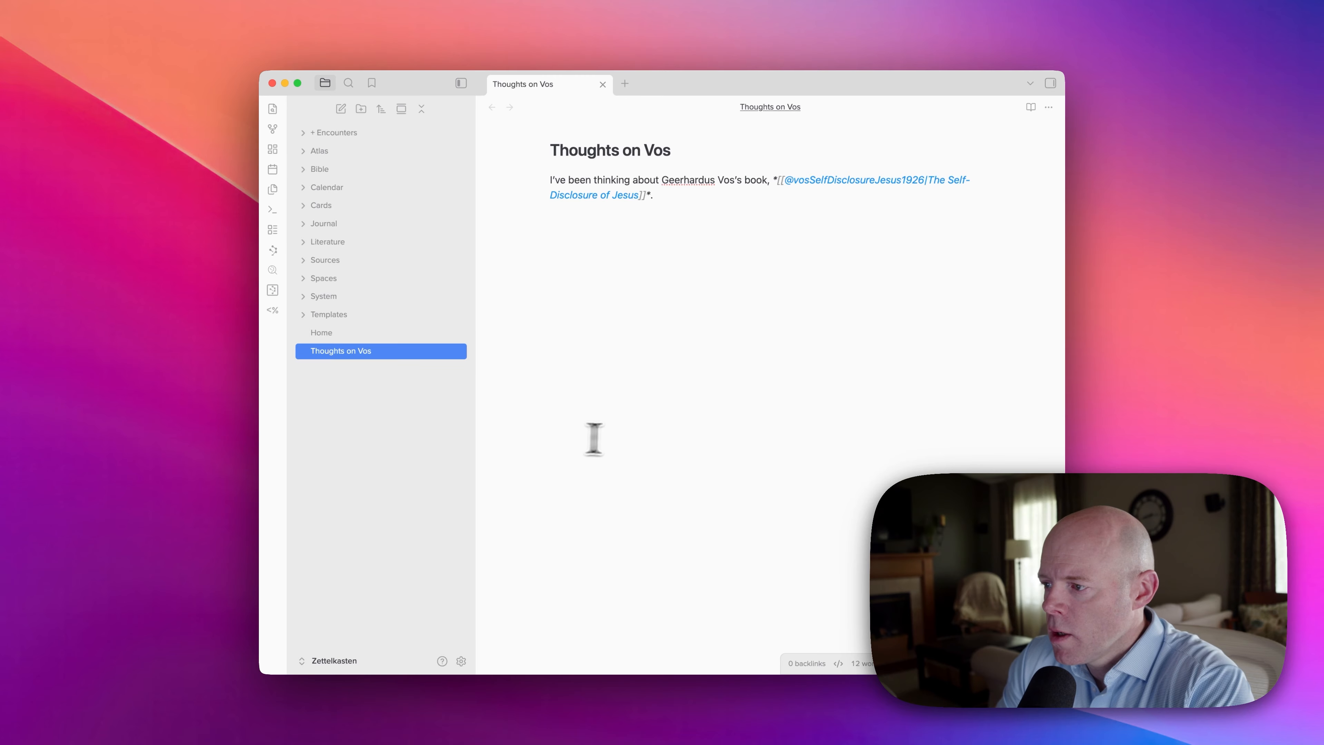
mouse_move(877, 180)
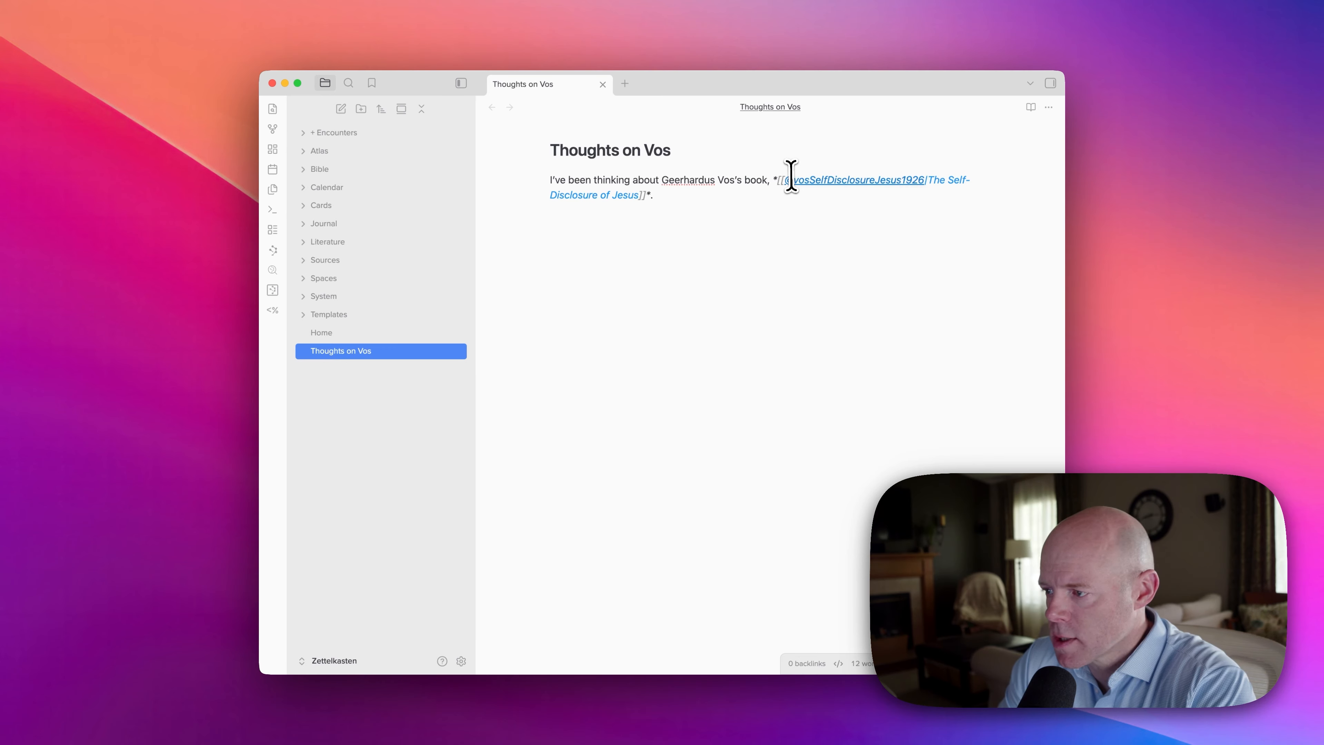
mouse_move(816, 185)
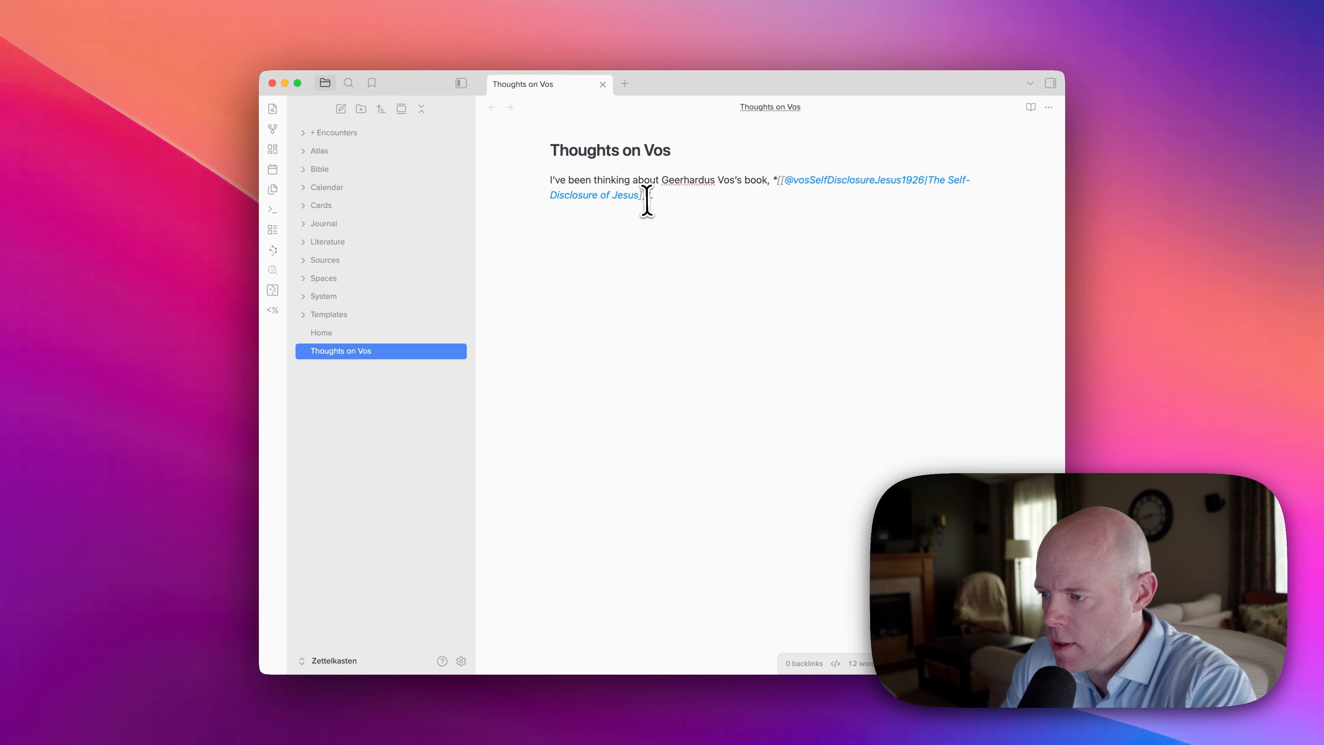
key(super+e)
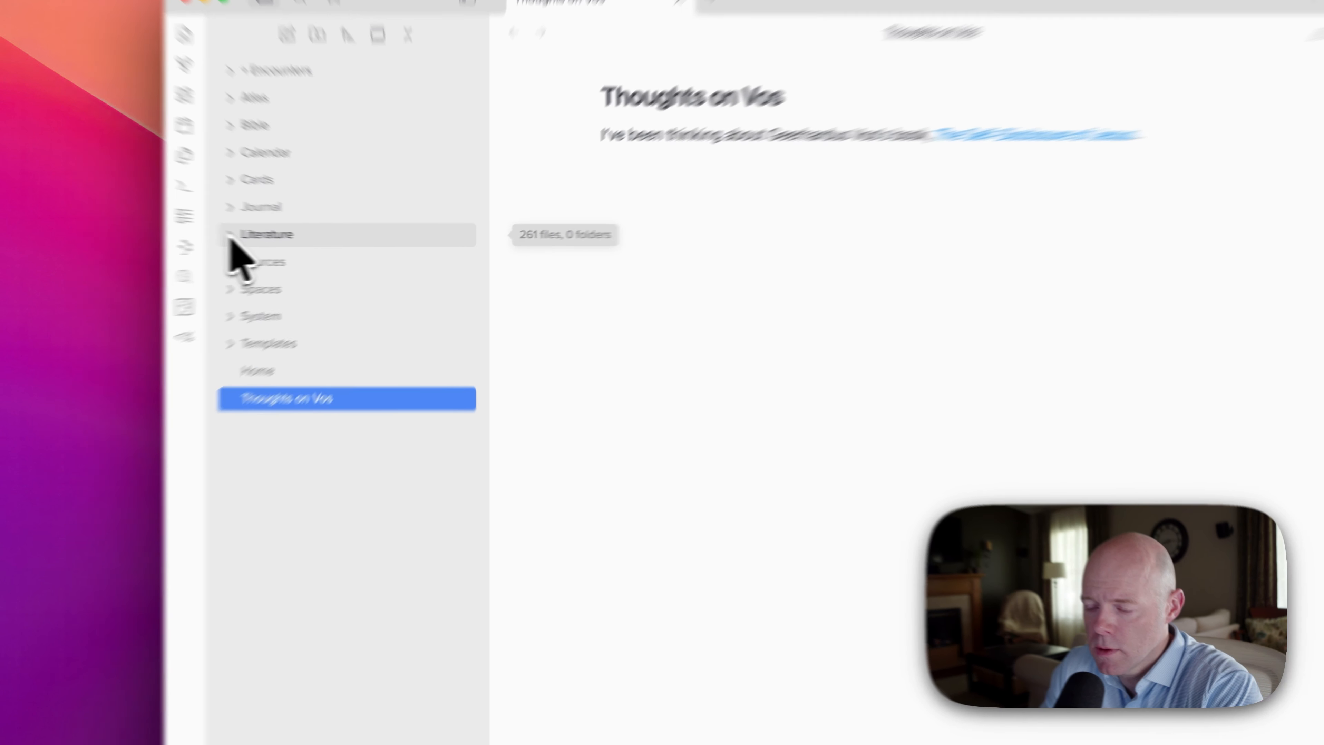
Expand the Literature folder, look through its citekey-named notes, and collapse the folder again
click(303, 242)
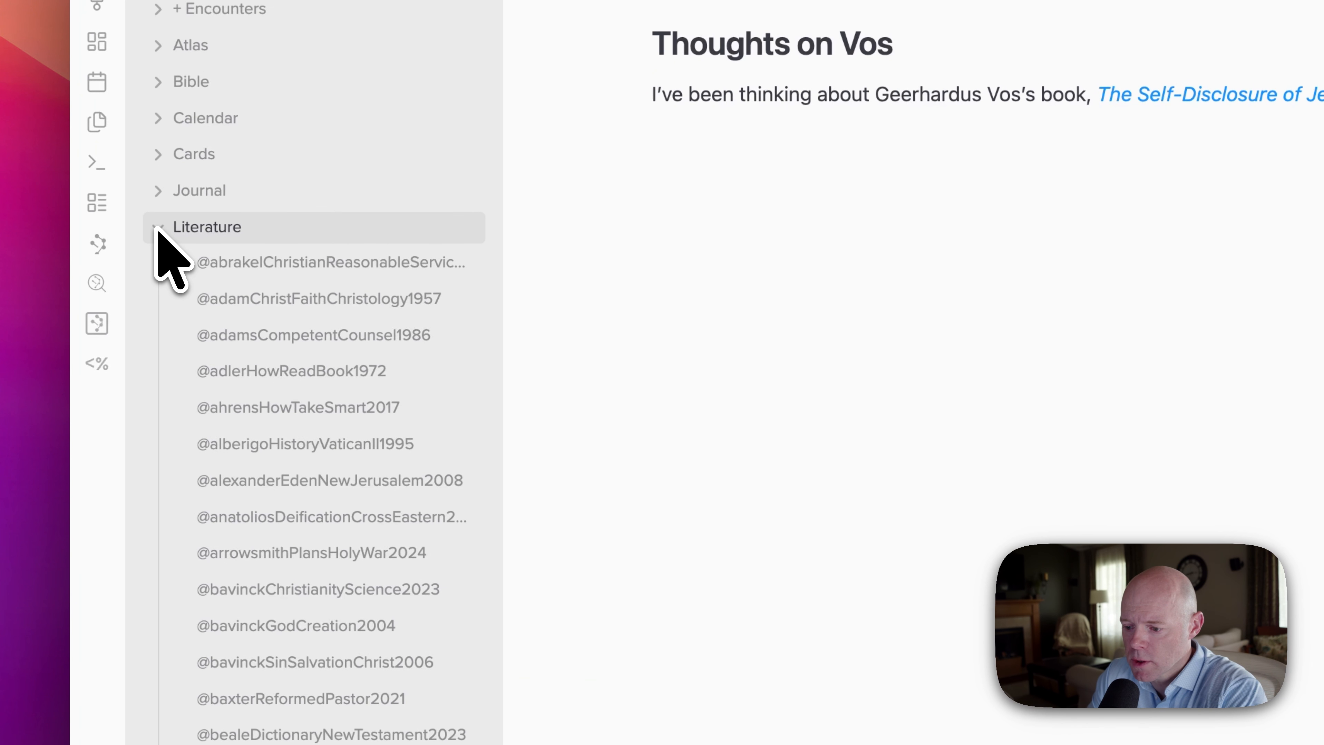
scroll(285, 522, down, 10)
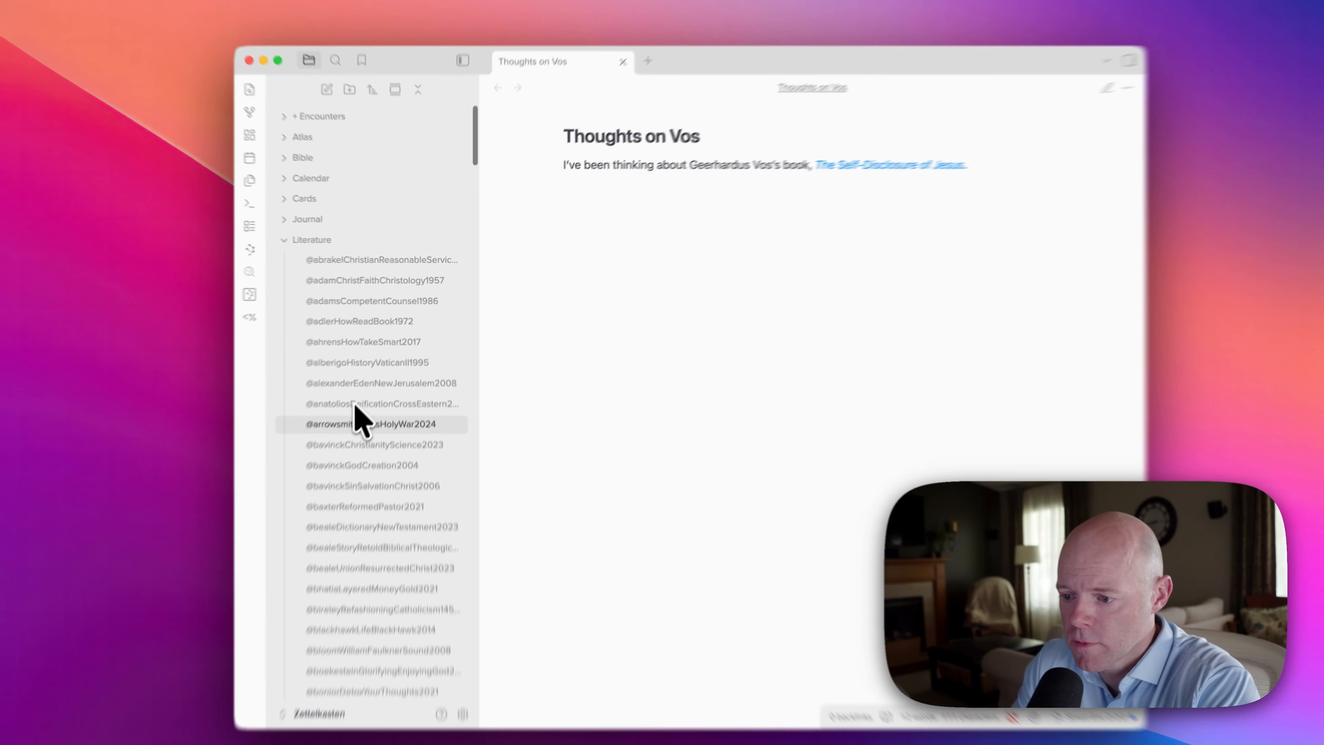
scroll(309, 425, up, 10)
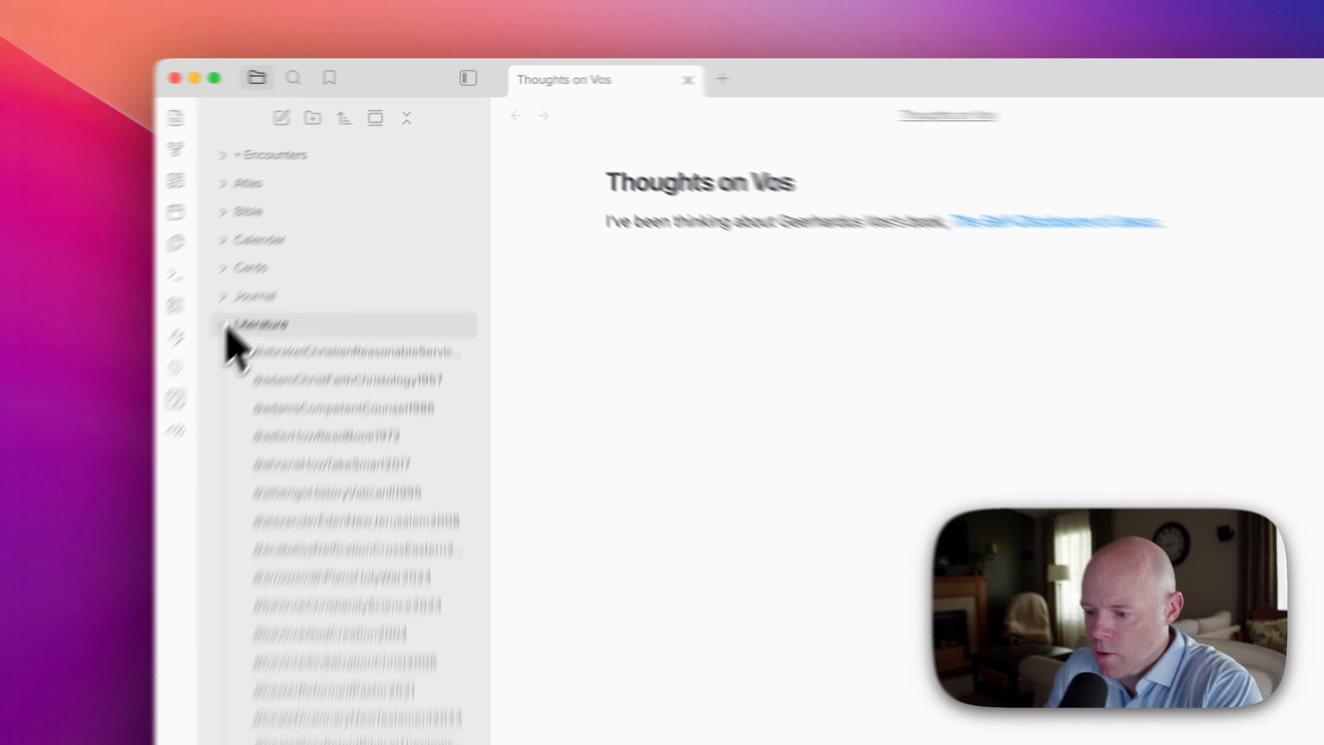
click(230, 326)
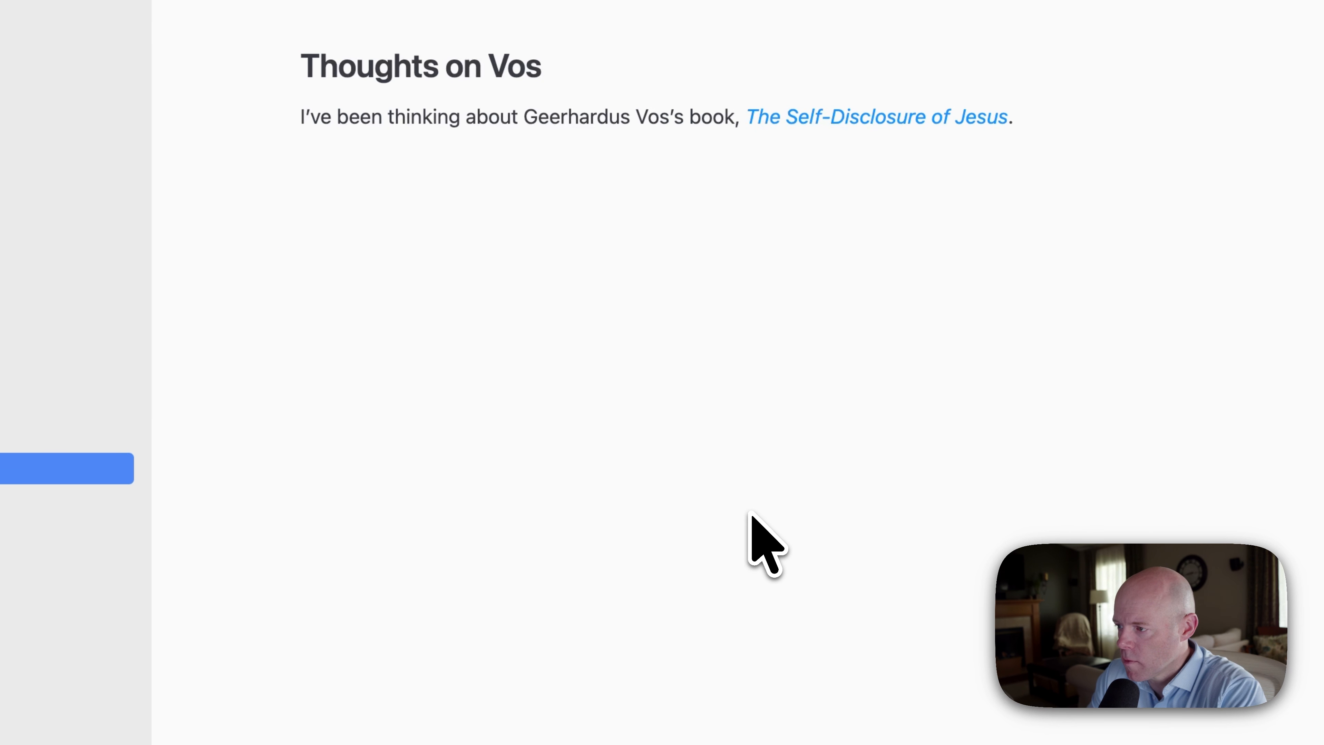
Preview the linked note The Self-Disclosure of Jesus and open it in a split to the right of the current note
mouse_move(854, 118)
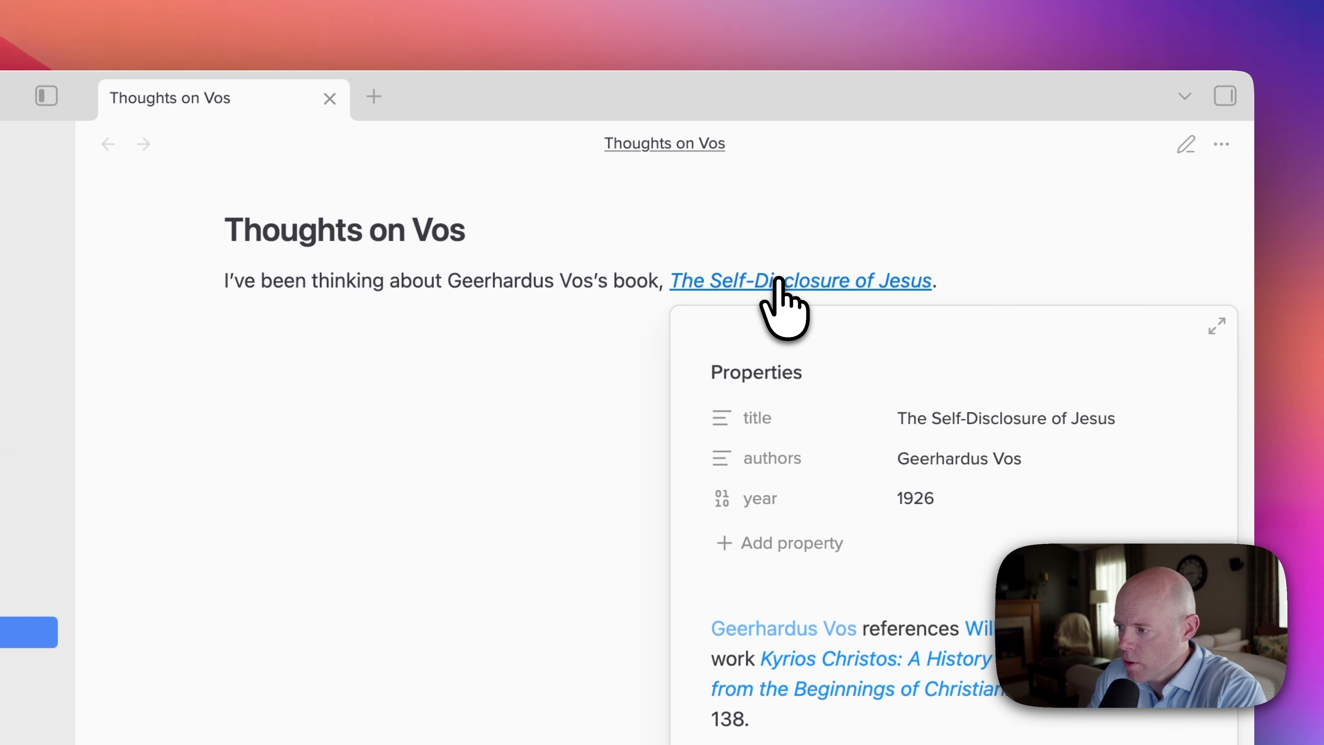
right_click(778, 282)
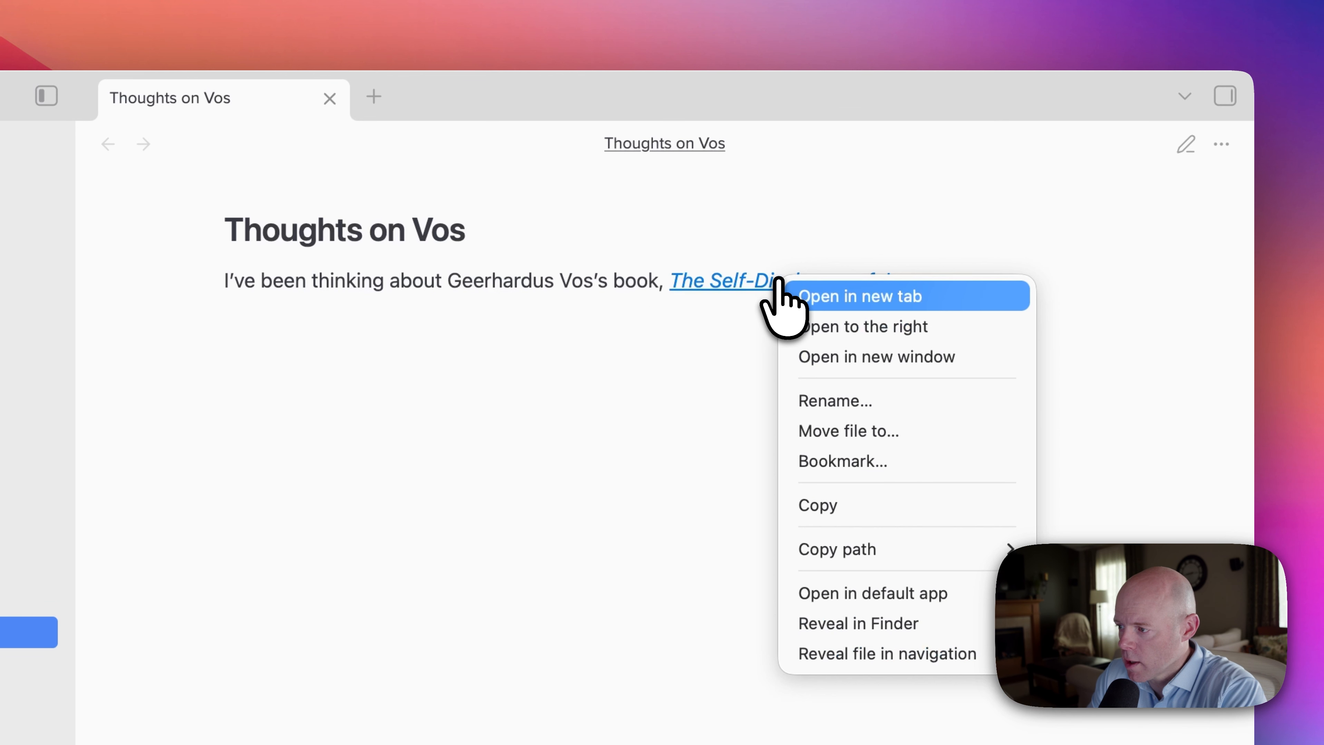
click(806, 326)
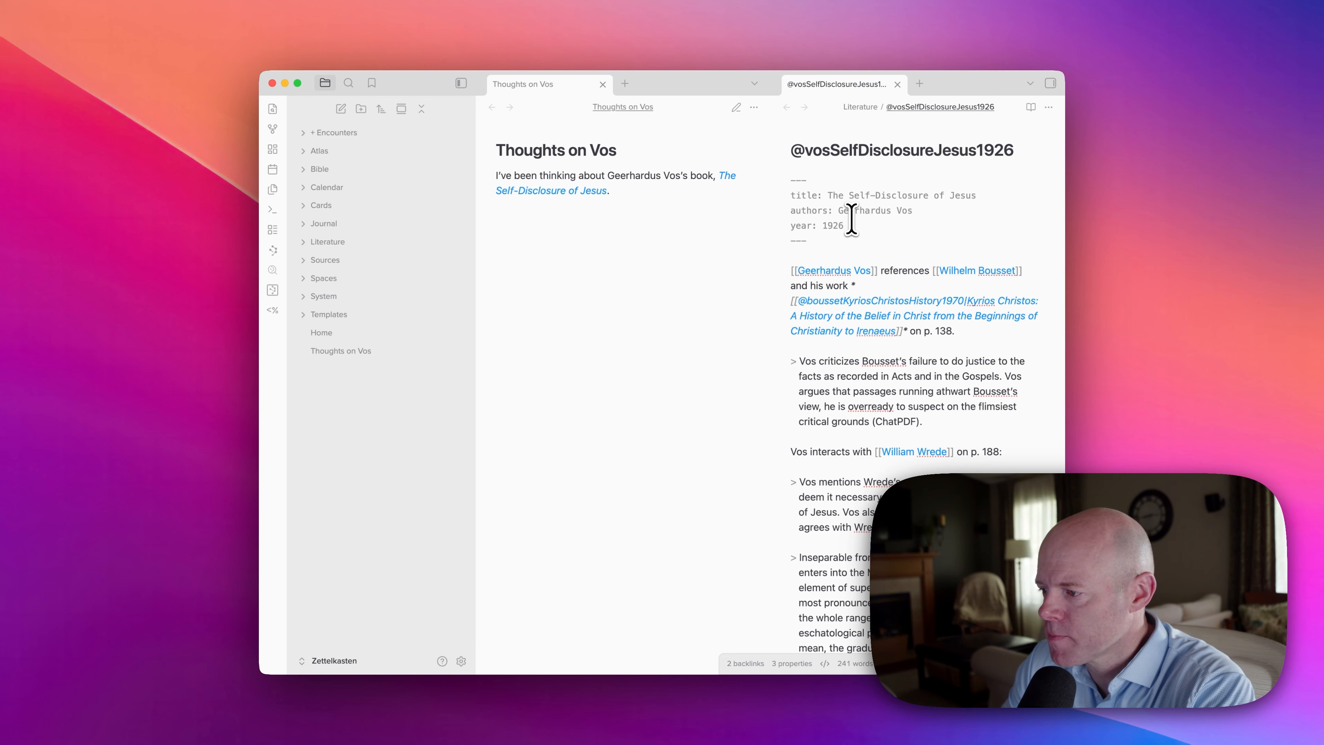
scroll(856, 255, down, 8)
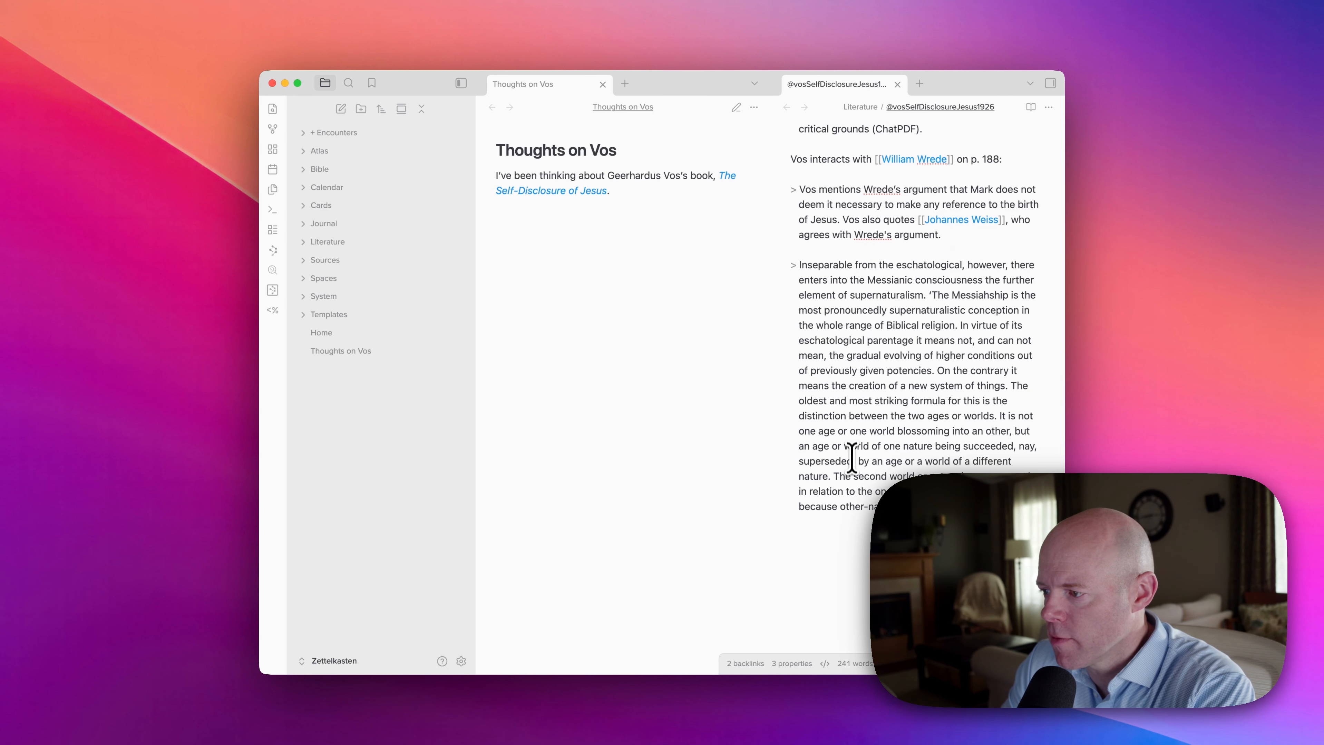
scroll(882, 385, up, 5)
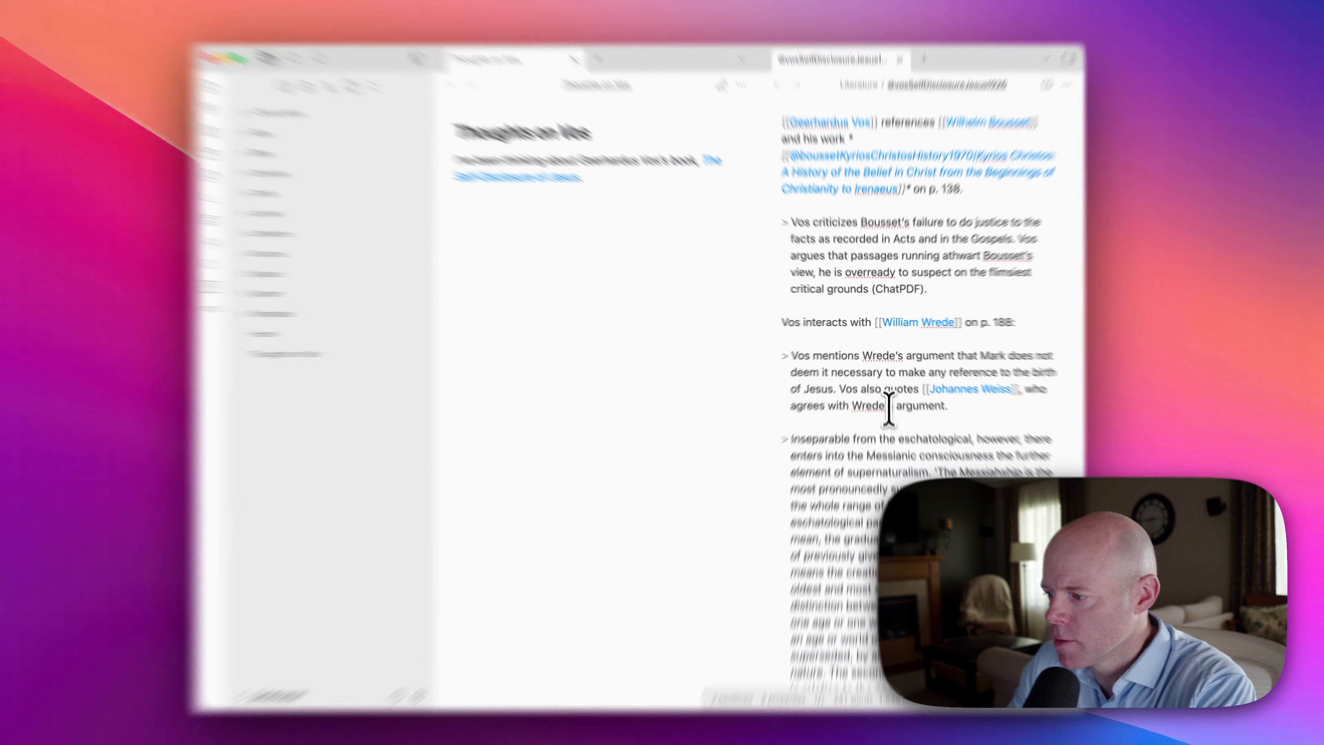
click(886, 398)
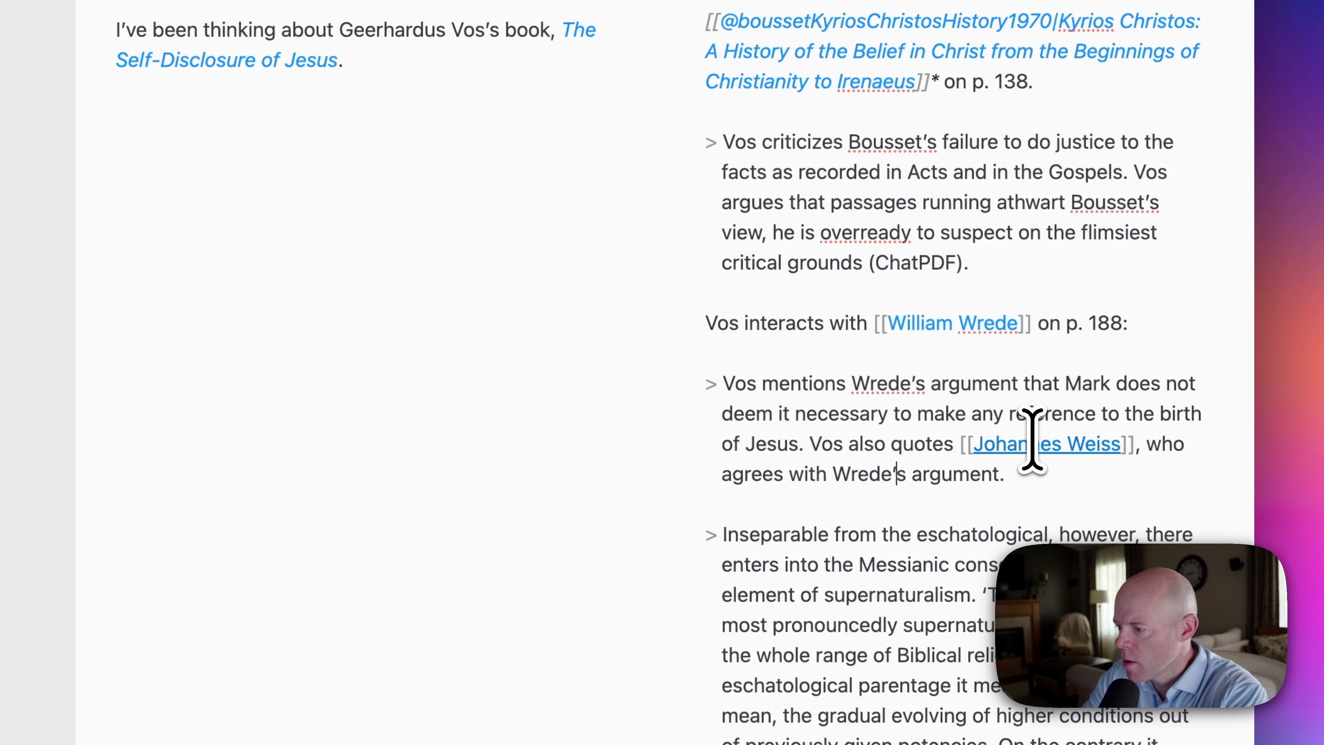
scroll(1033, 440, up, 4)
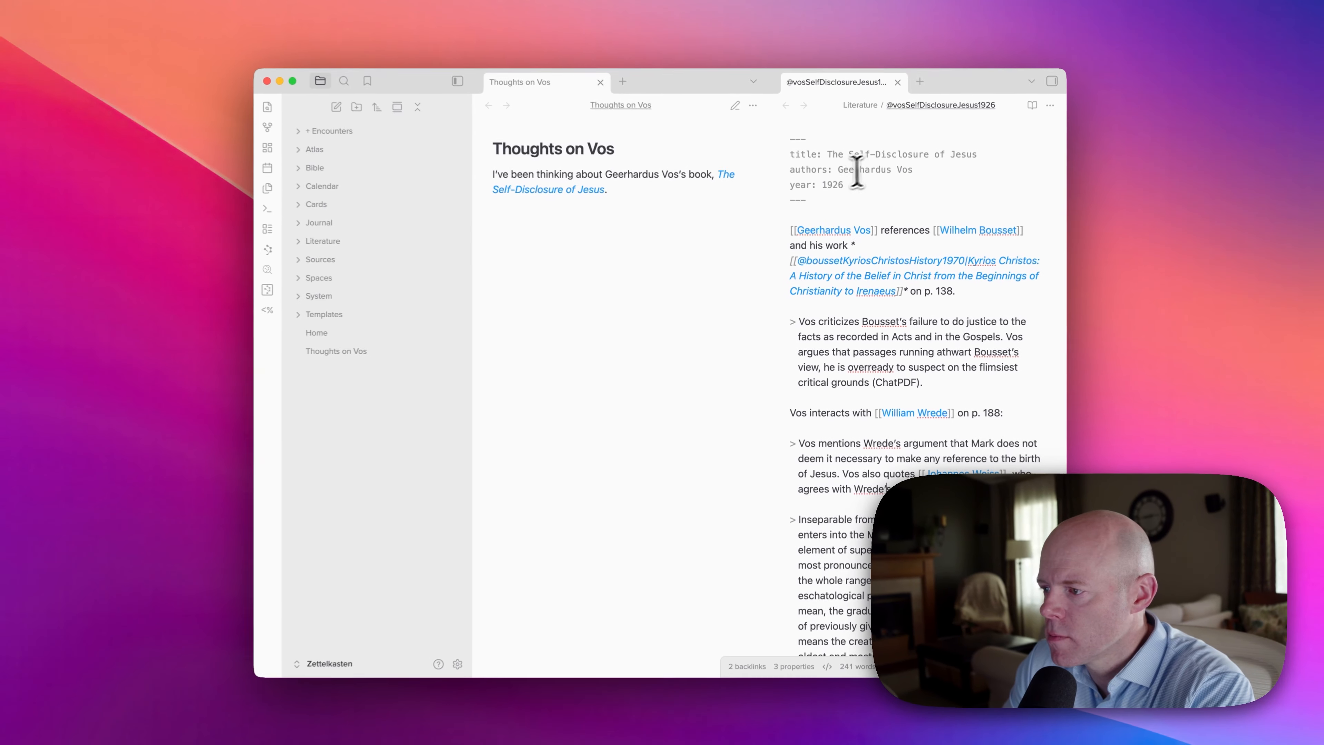
Switch the literature note to reading view and preview its link to Kyrios Christos
key(super+e)
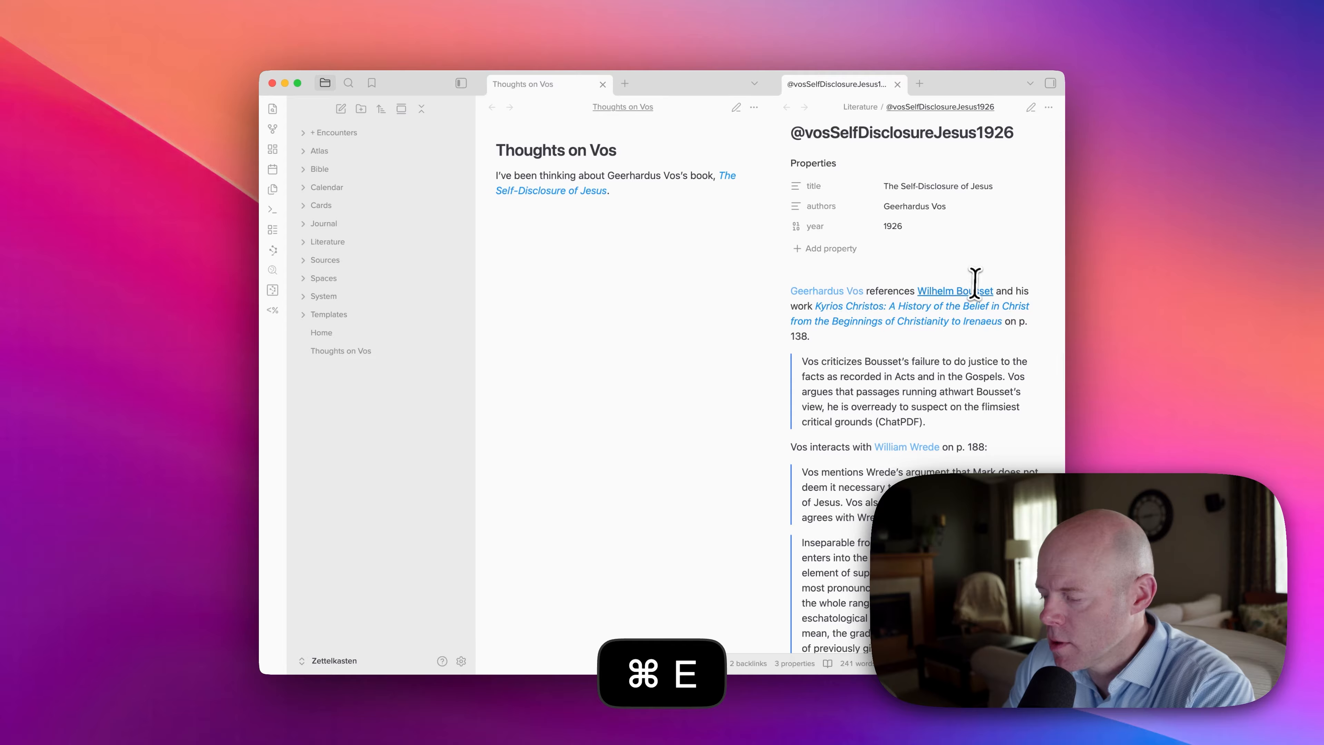
mouse_move(966, 291)
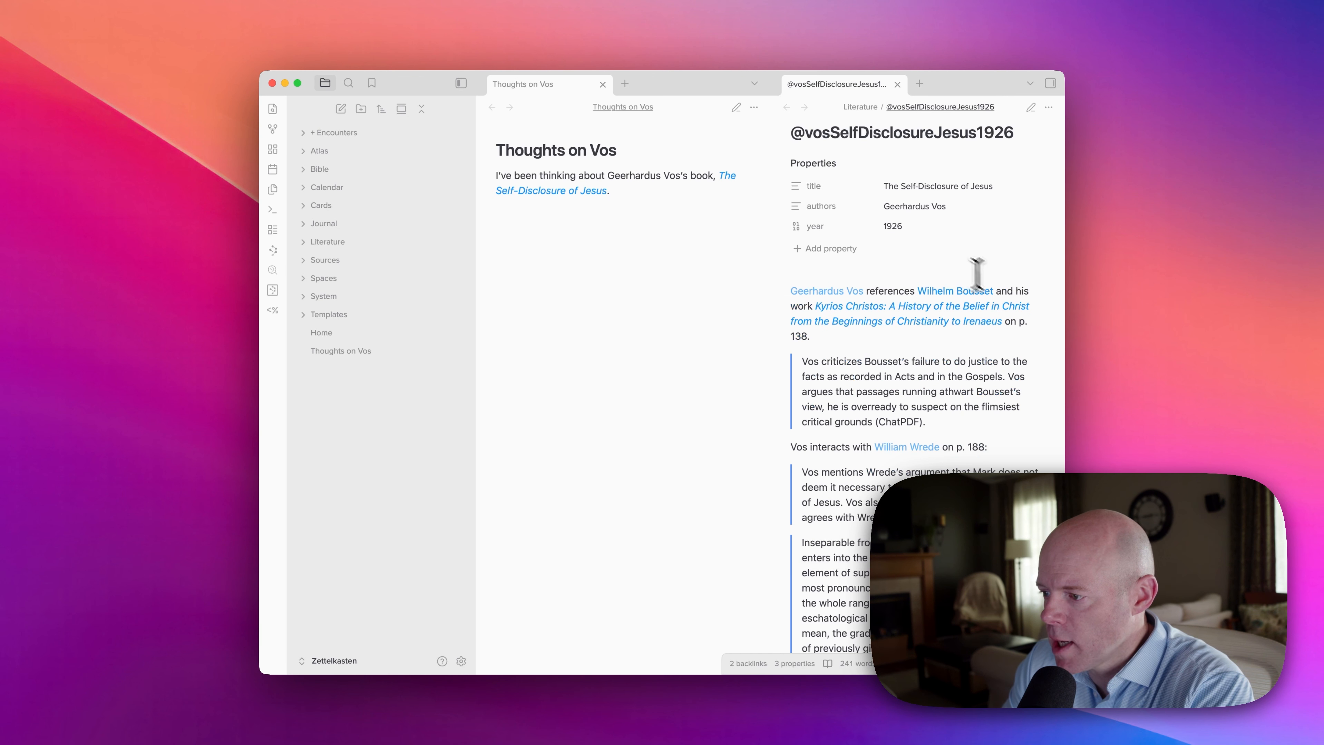
mouse_move(831, 308)
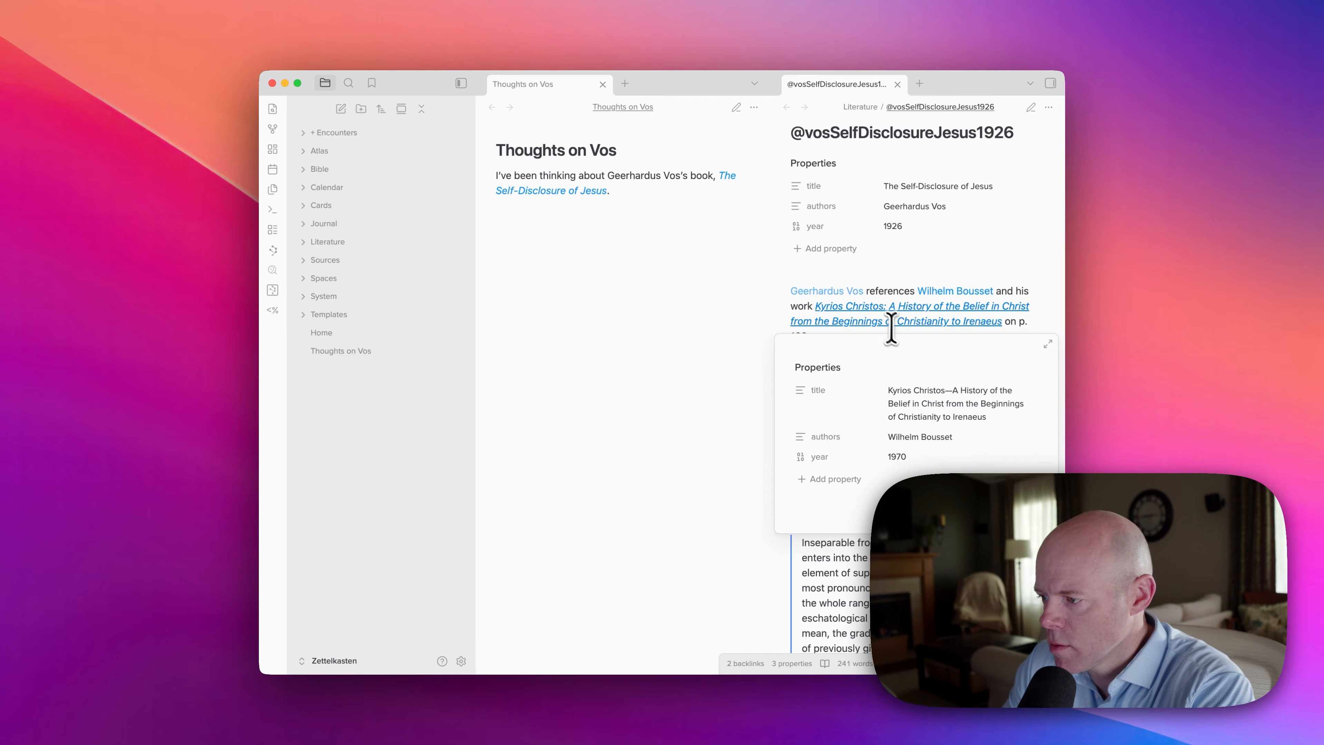
scroll(869, 391, down, 3)
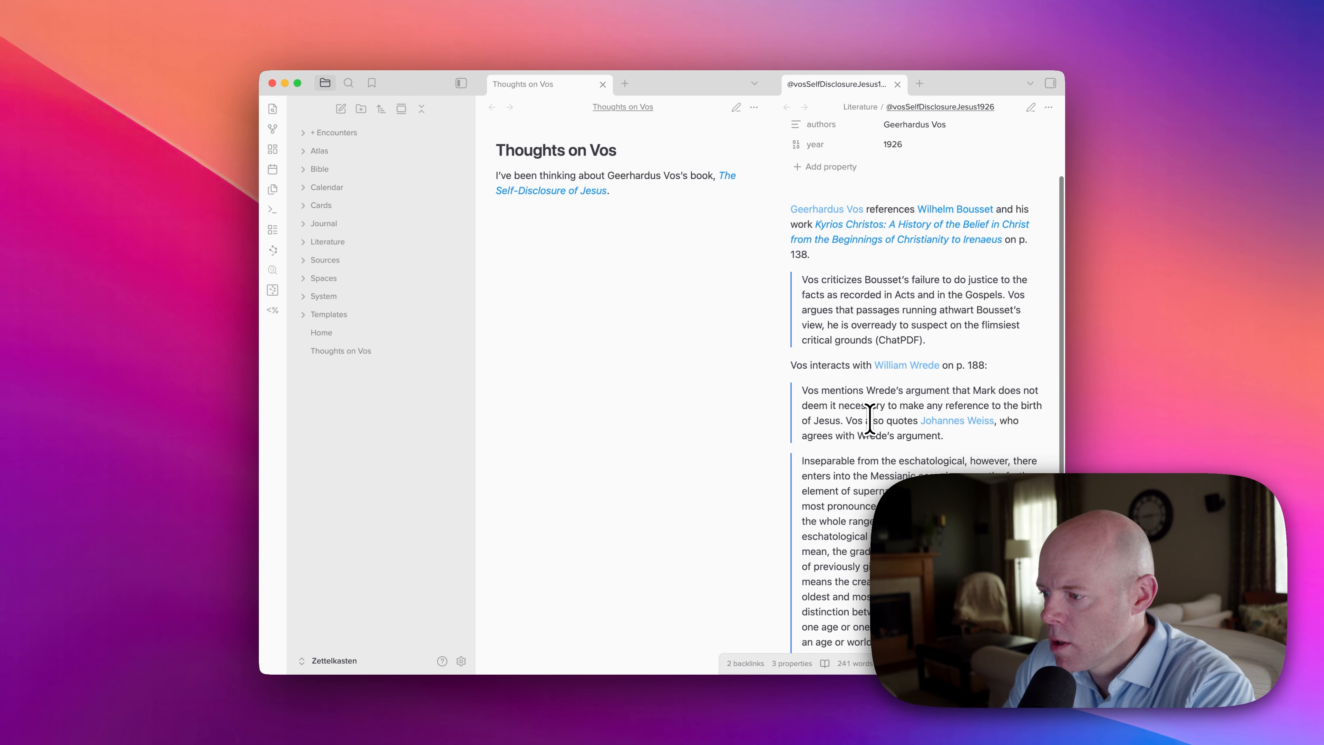
Return the literature note to editing view and review the long quotation at its end
key(super+e)
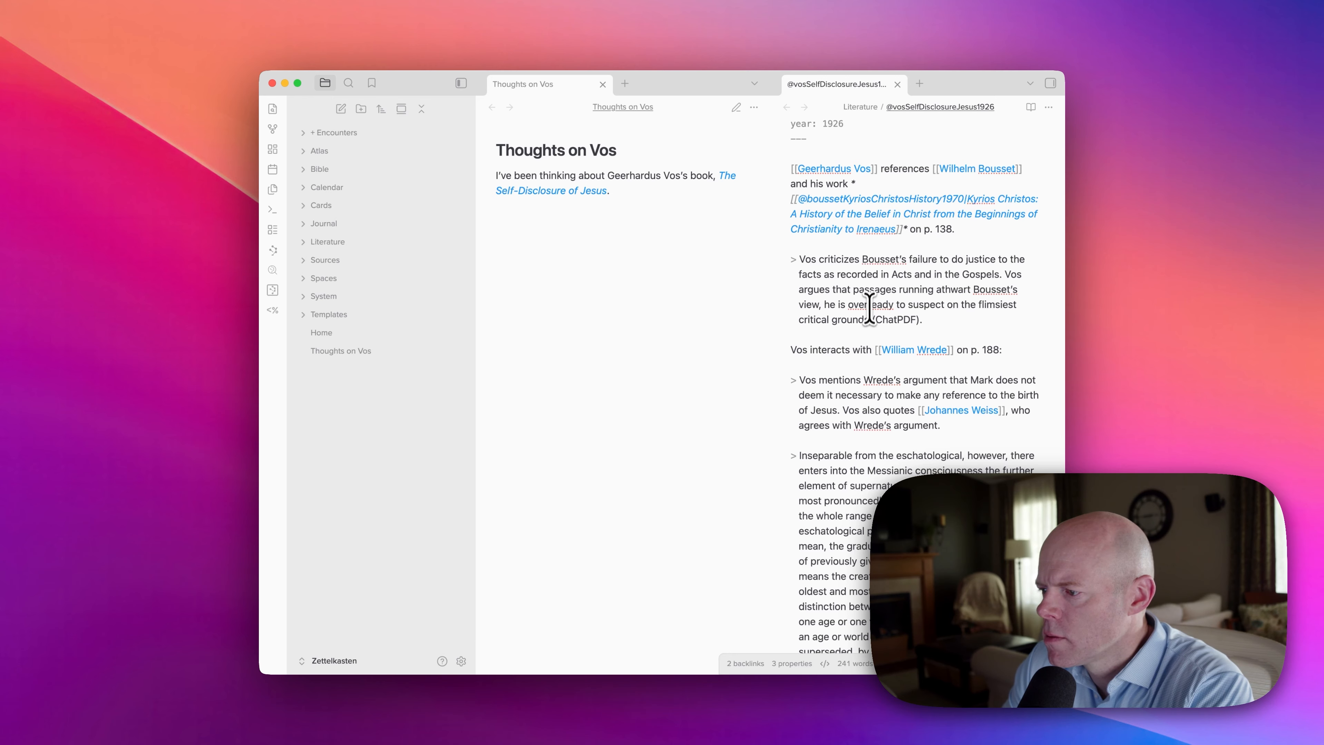
scroll(899, 428, down, 10)
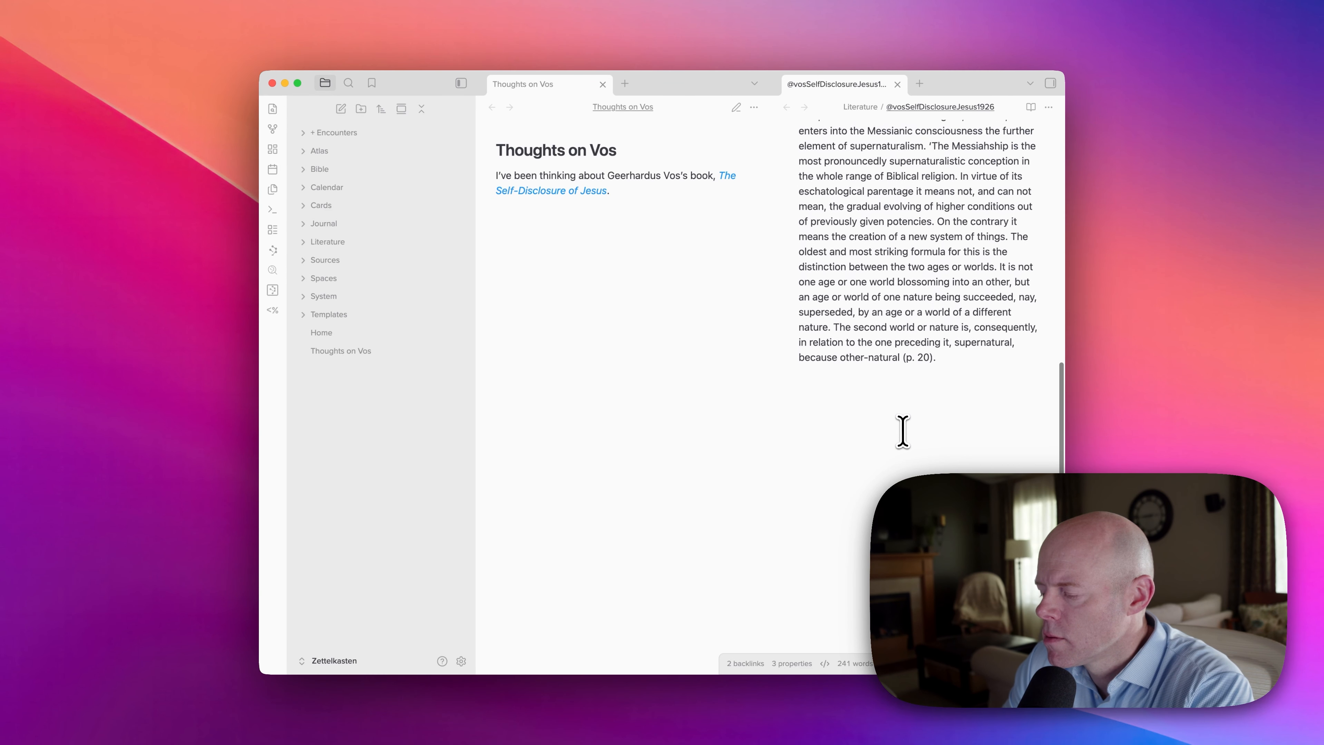
scroll(899, 432, up, 2)
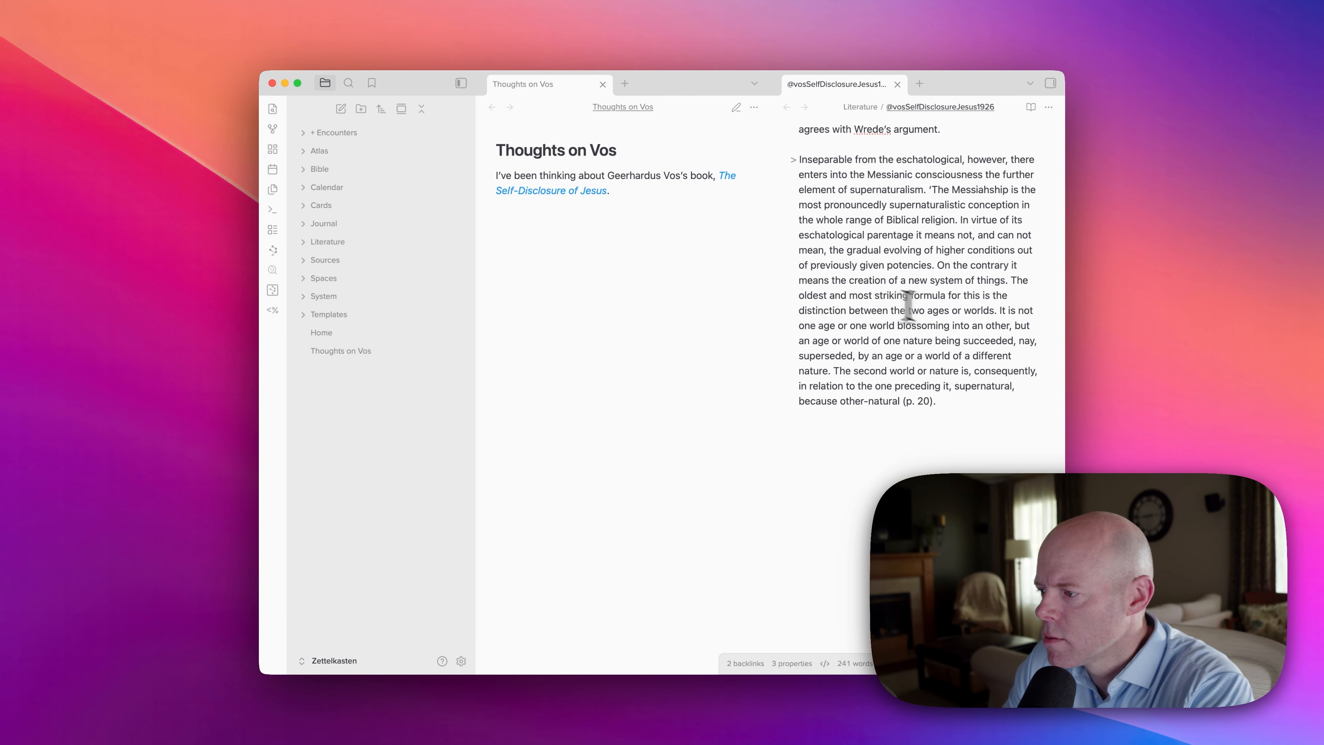